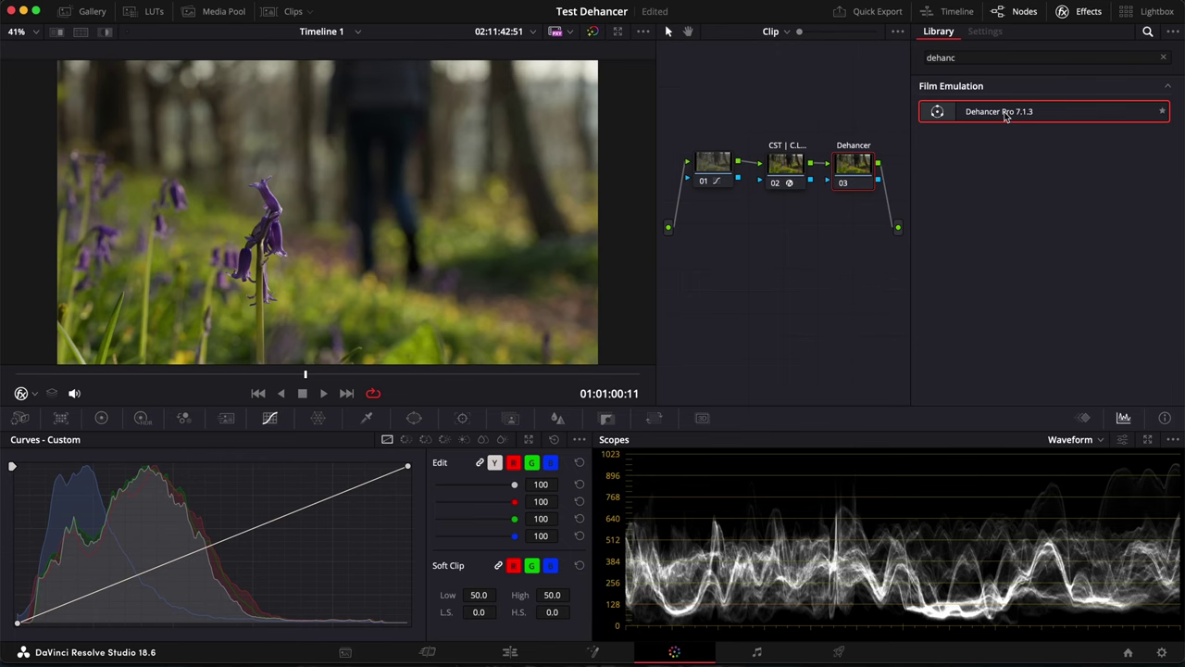
# Apply Dehancer Pro to Dehancer node 03 and browse through its settings
pyautogui.doubleClick(1006, 112)
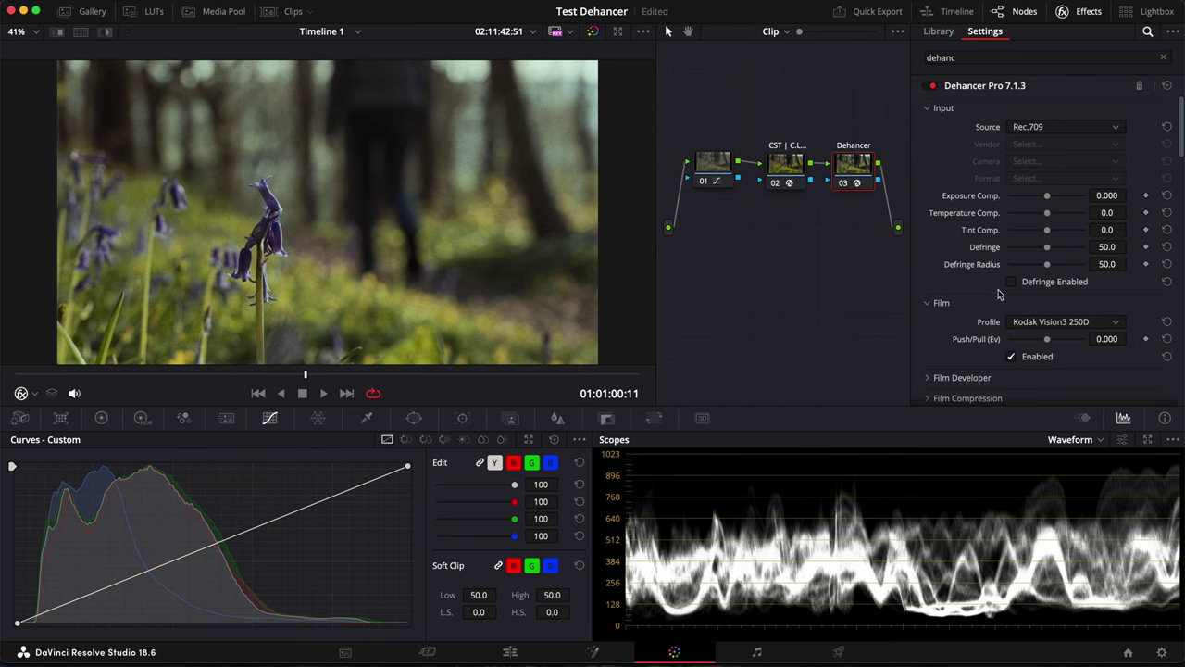
pyautogui.scroll(-1, 999, 295)
pyautogui.scroll(-4, 999, 295)
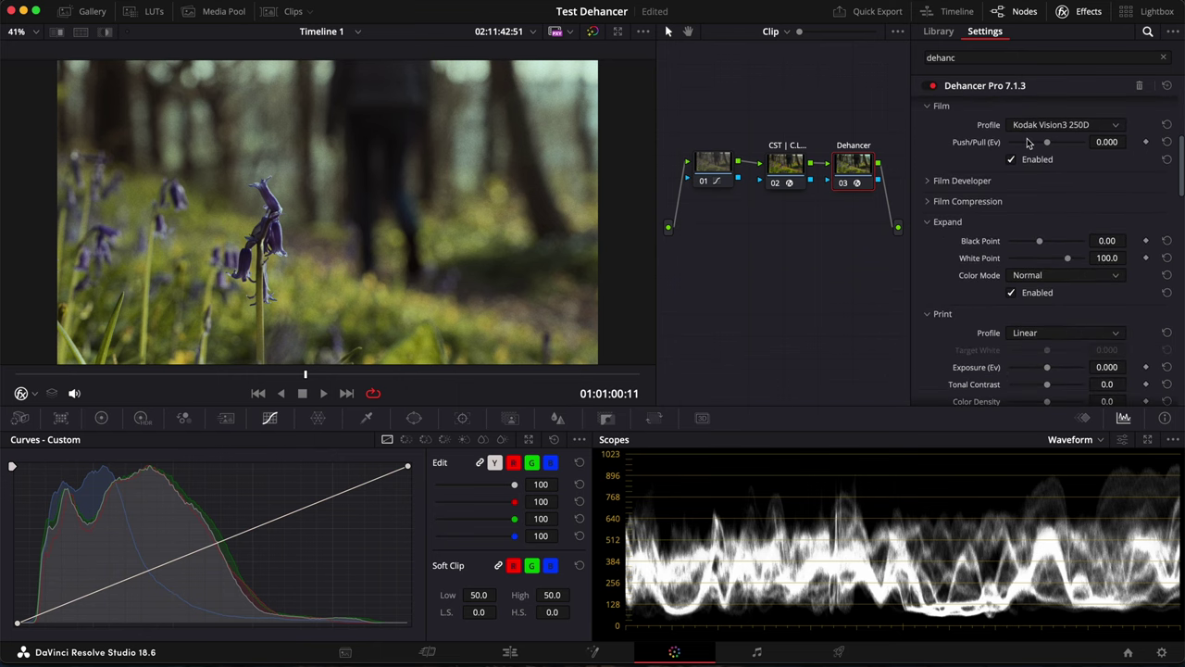
pyautogui.scroll(-5, 1014, 213)
pyautogui.scroll(-2, 1009, 216)
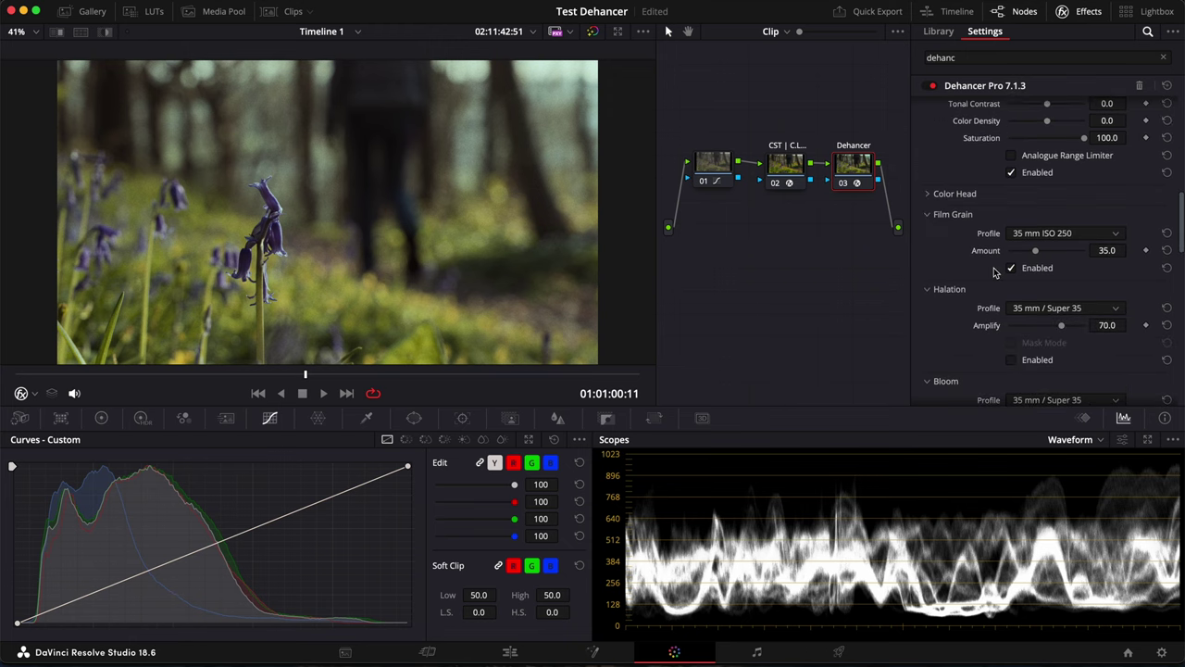
pyautogui.scroll(10, 995, 272)
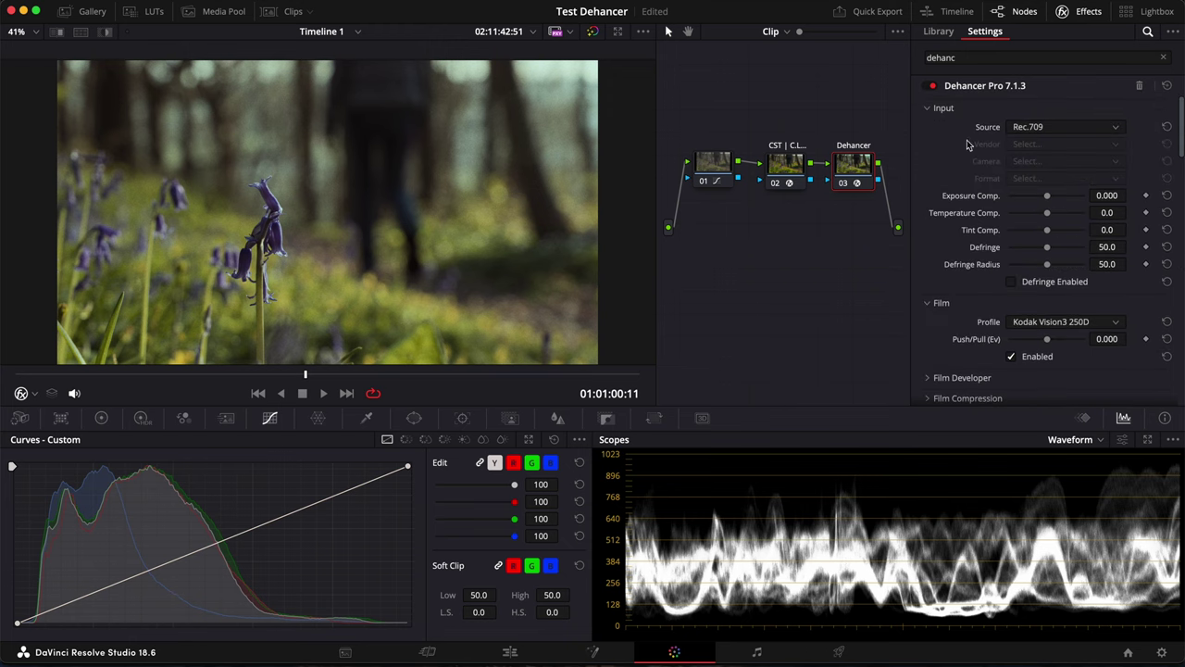
pyautogui.scroll(-3, 968, 141)
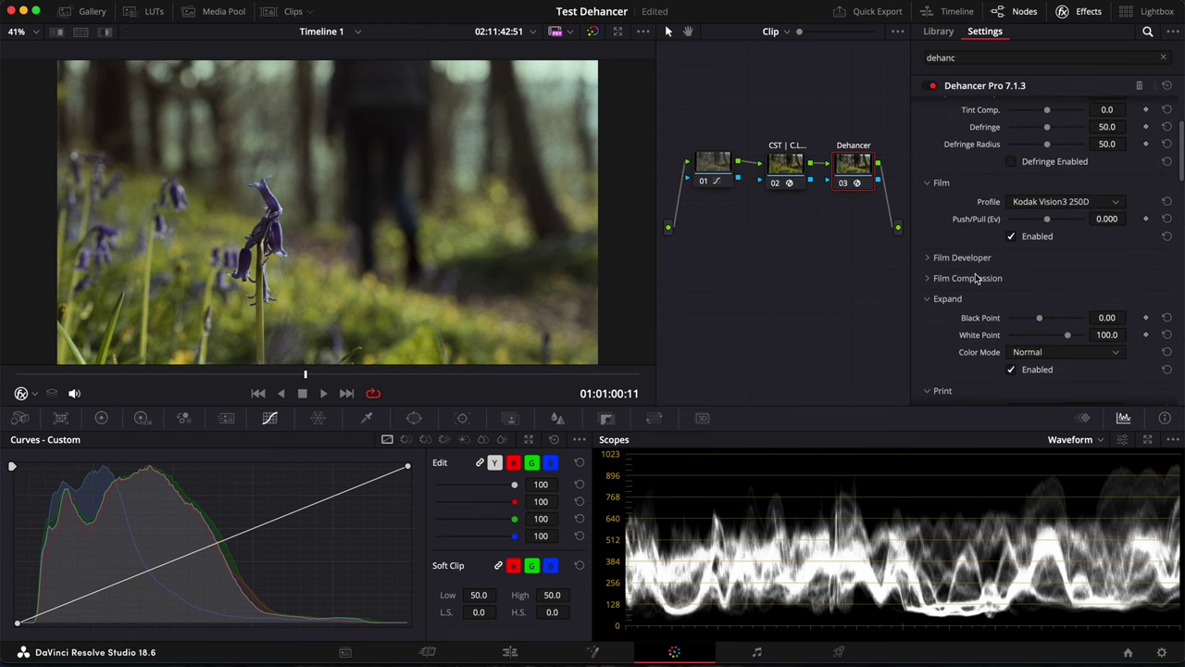
pyautogui.scroll(3, 952, 151)
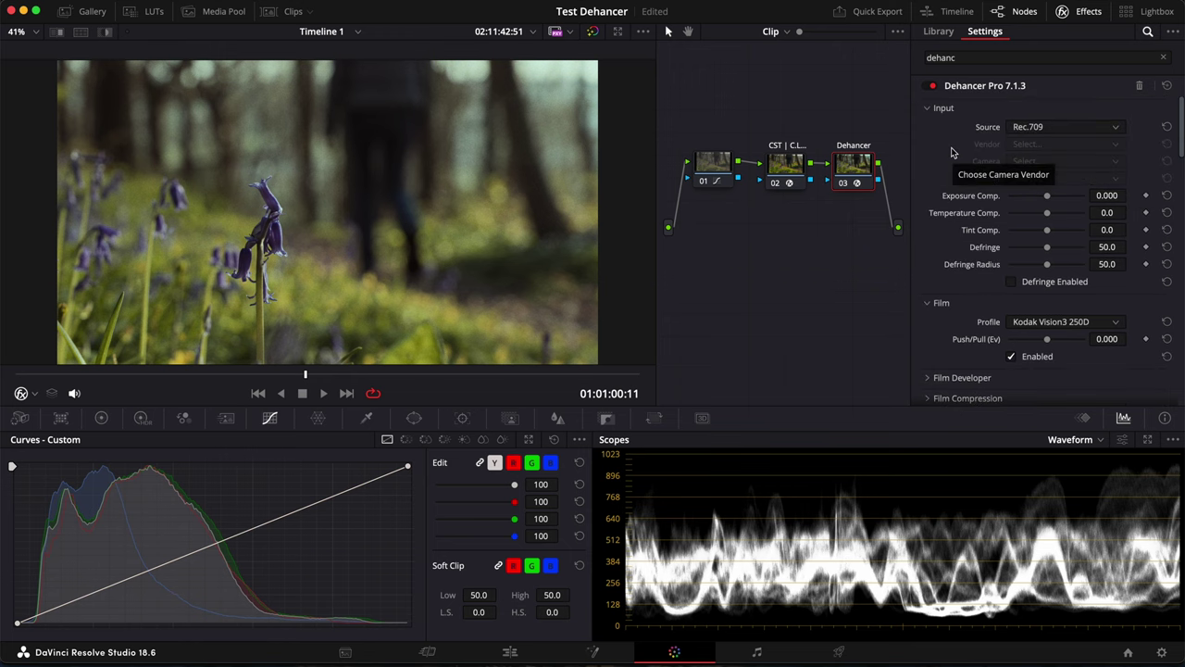
pyautogui.scroll(-3, 945, 244)
# Toggle the Film stage off and on to compare the Kodak Vision3 250D look, leaving it enabled
pyautogui.click(928, 245)
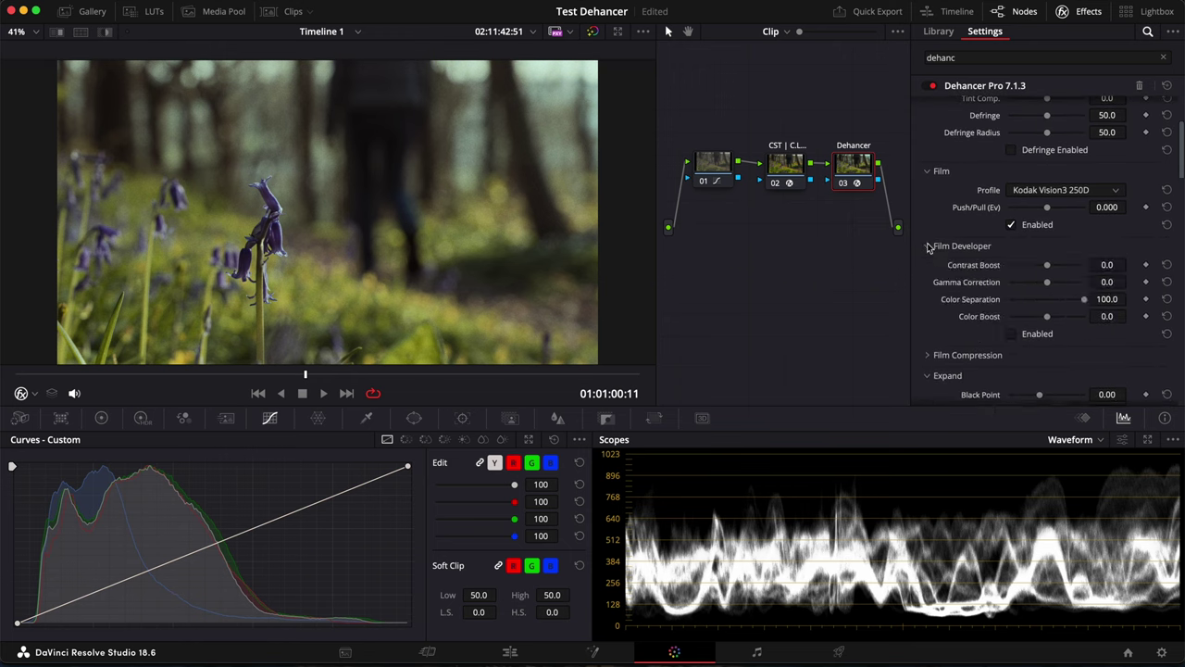
pyautogui.click(929, 247)
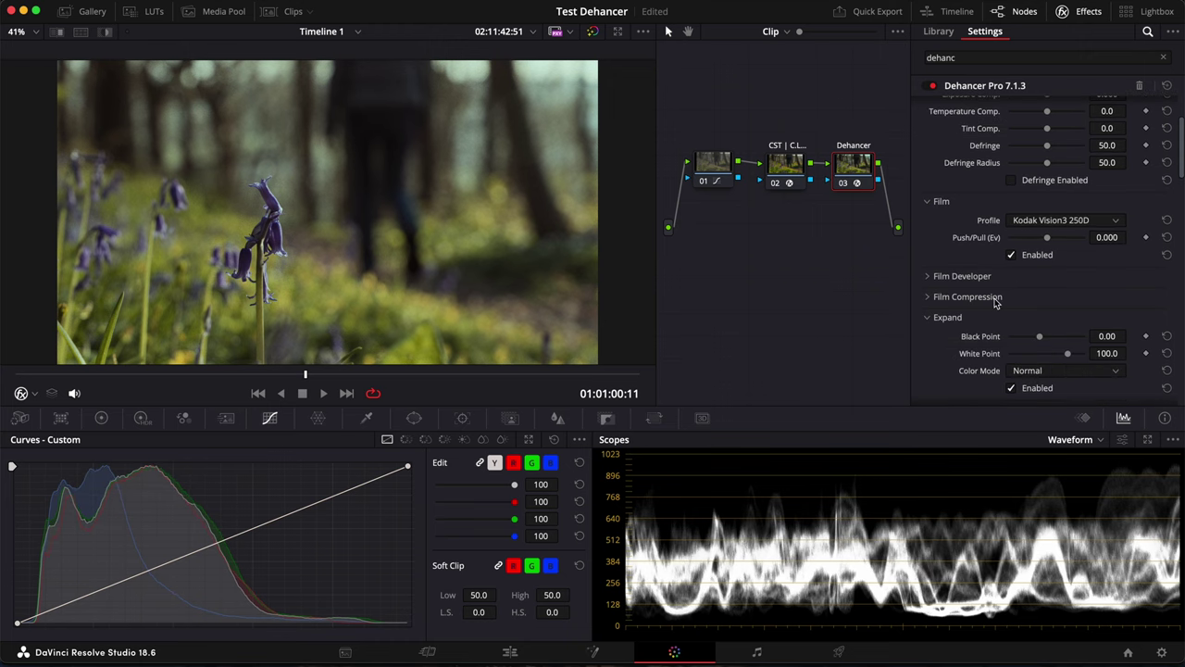
pyautogui.click(1011, 255)
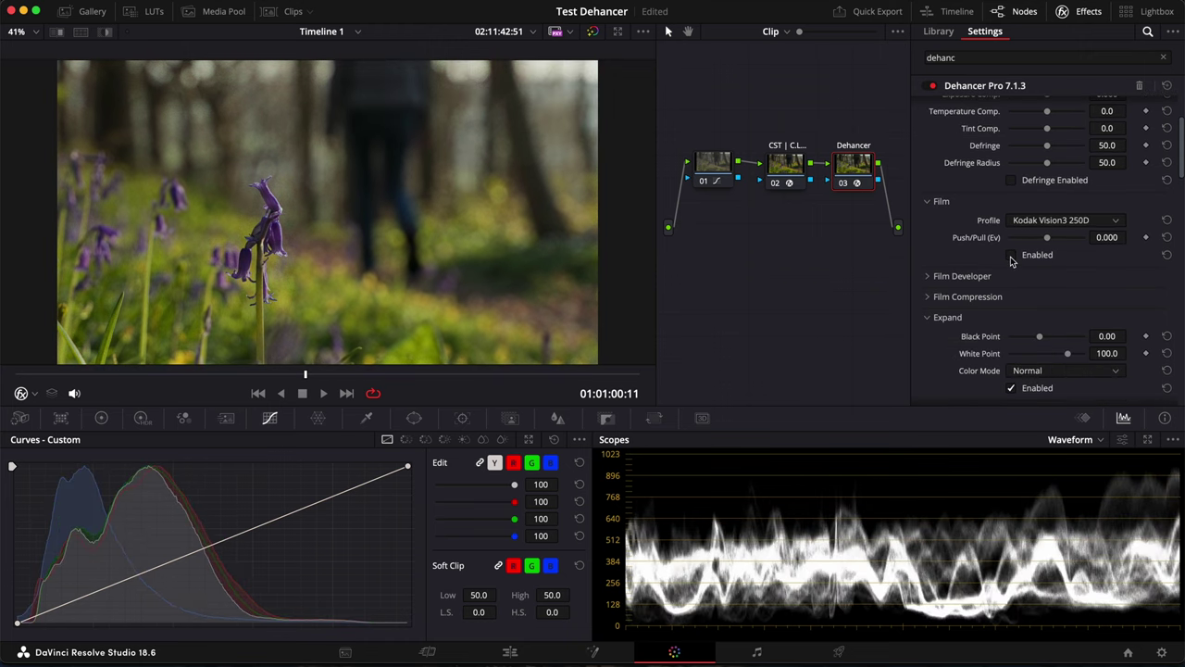
pyautogui.click(1011, 256)
pyautogui.scroll(1, 947, 268)
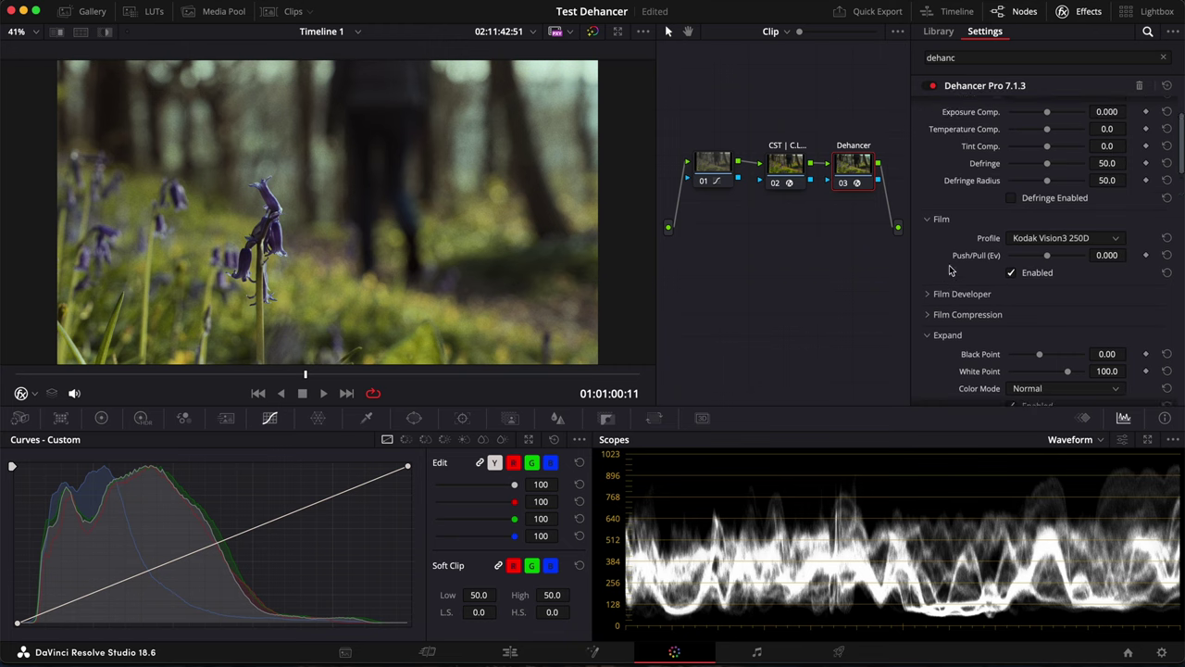
pyautogui.click(1011, 273)
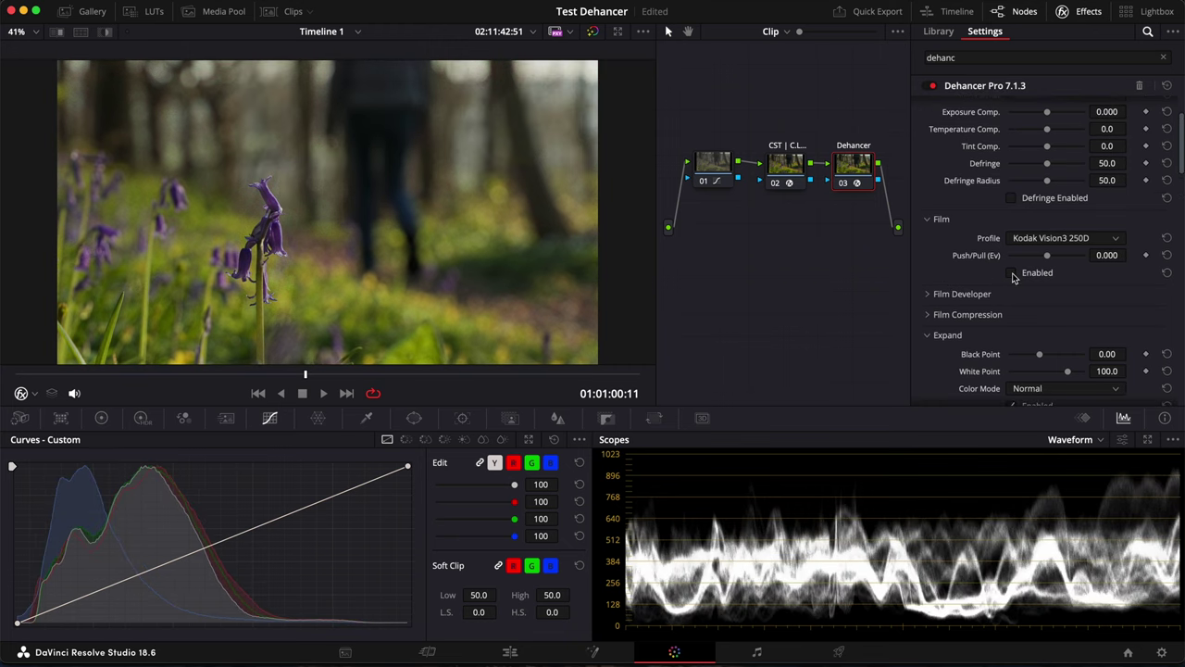
pyautogui.click(1011, 273)
pyautogui.scroll(5, 1001, 201)
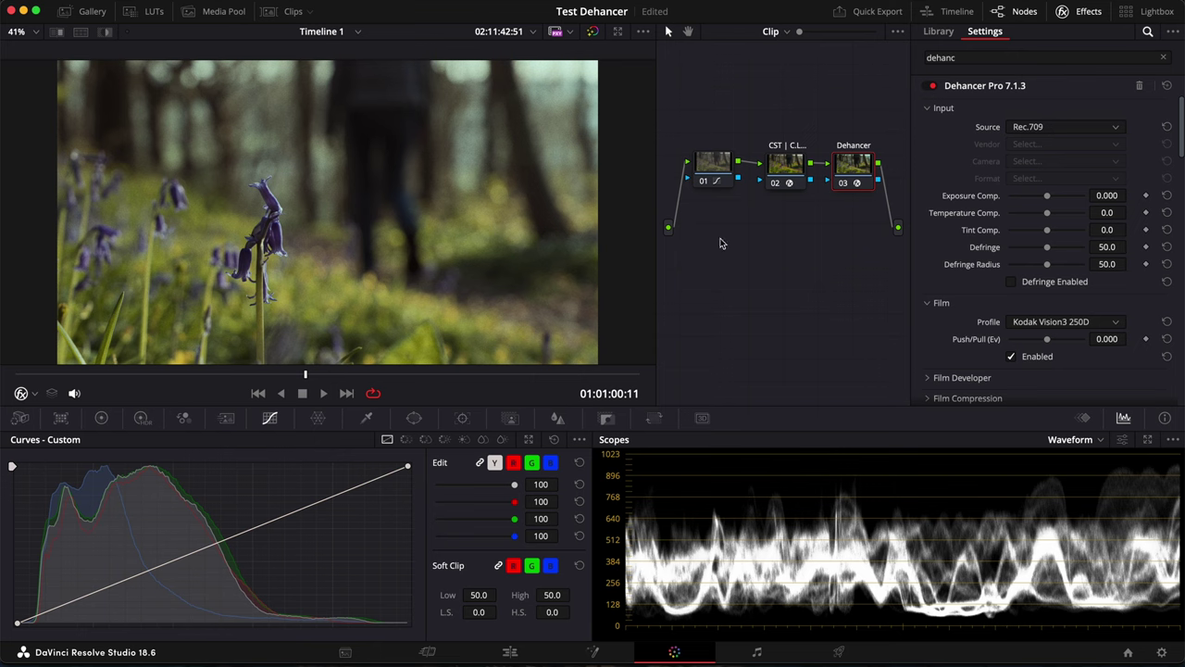
# Set Dehancer's input source to camera: Canon R6 Mark II, C-Log 3 Cinema Gamut
pyautogui.click(785, 172)
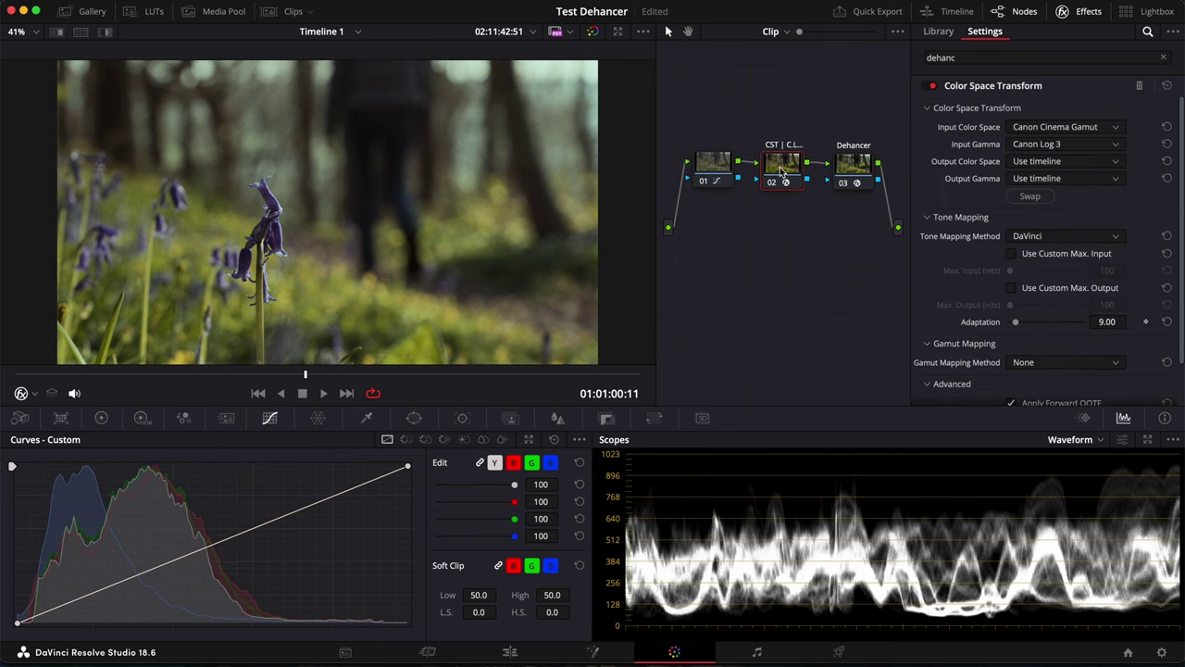
pyautogui.click(860, 174)
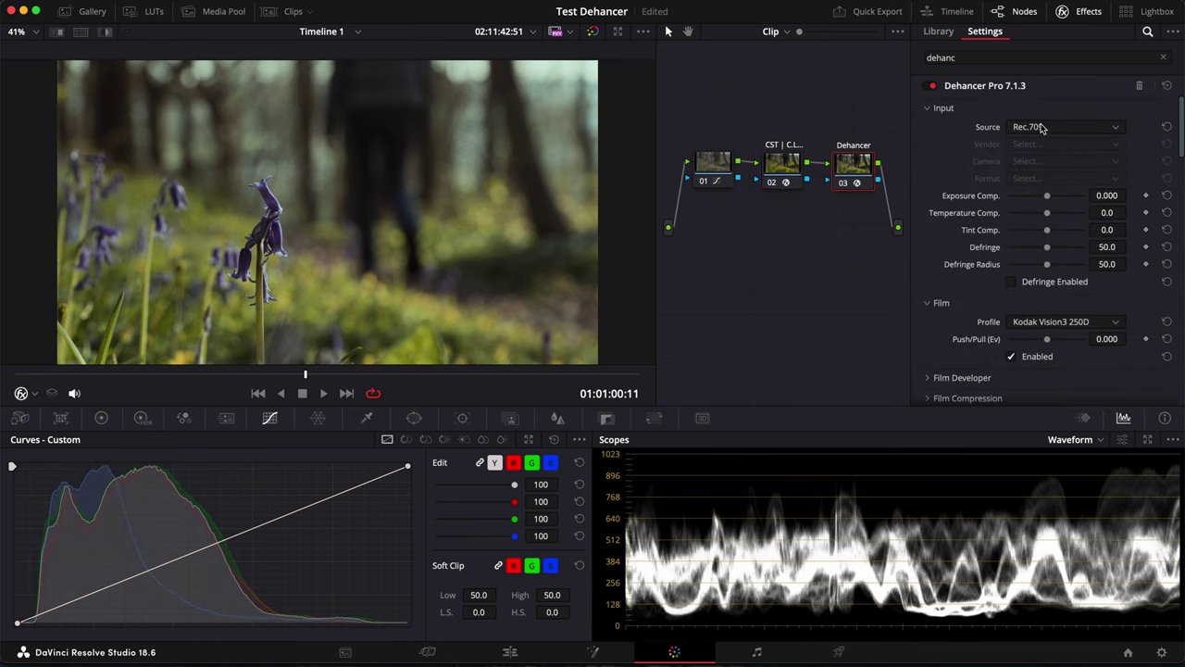
pyautogui.click(1040, 128)
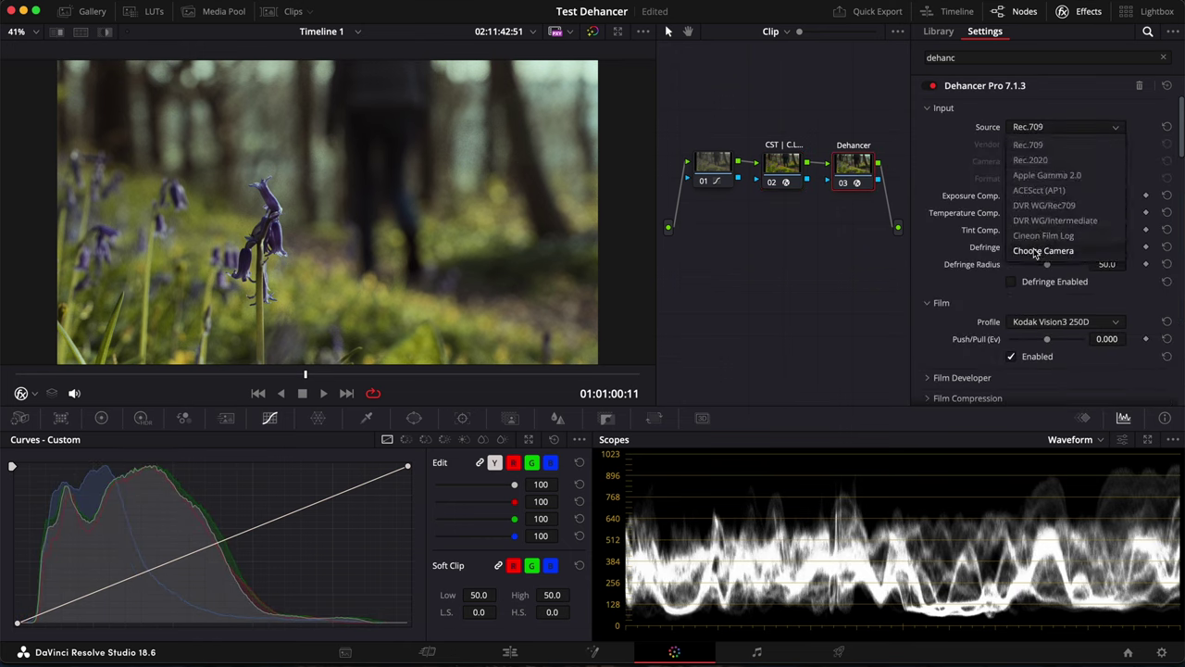
pyautogui.click(1035, 251)
pyautogui.click(1039, 146)
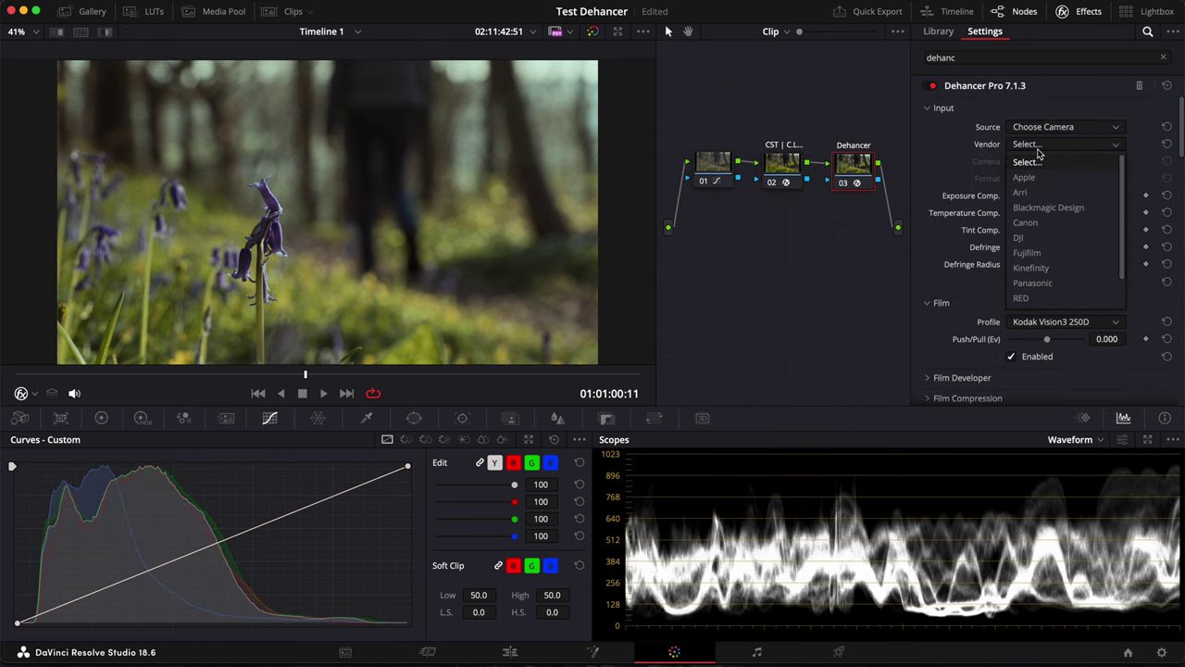
pyautogui.click(1030, 225)
pyautogui.click(1033, 162)
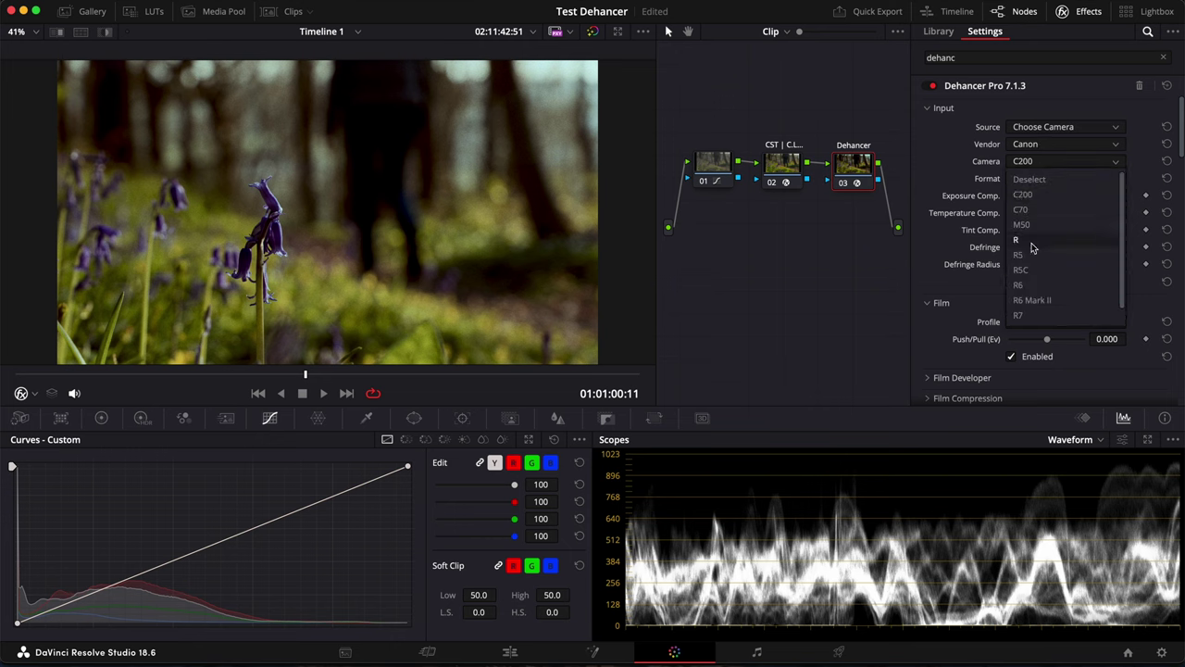
pyautogui.click(1033, 300)
pyautogui.click(1052, 180)
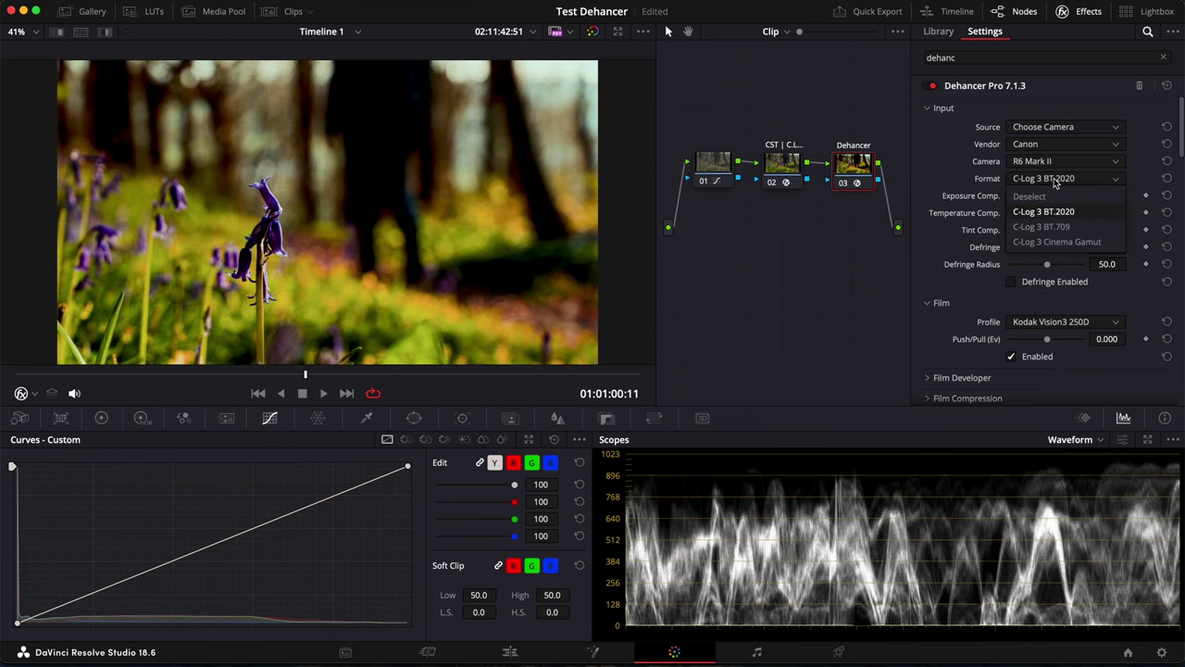
pyautogui.click(1039, 242)
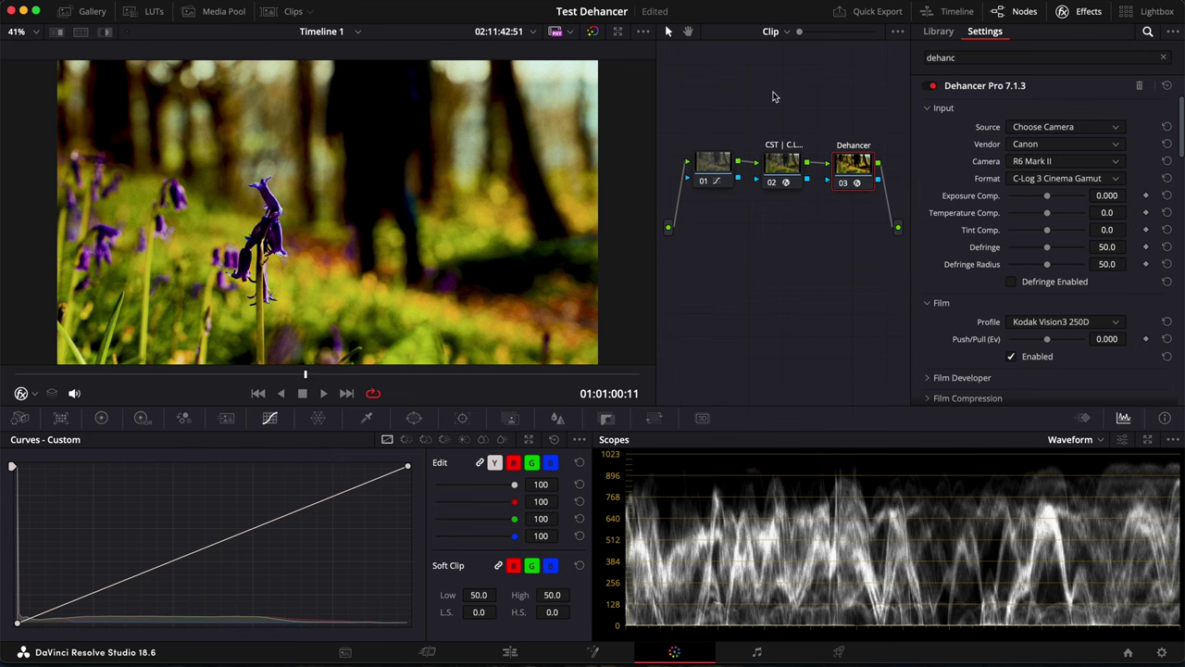
# Toggle the colour space transform and Dehancer nodes on and off to compare results
pyautogui.click(784, 177)
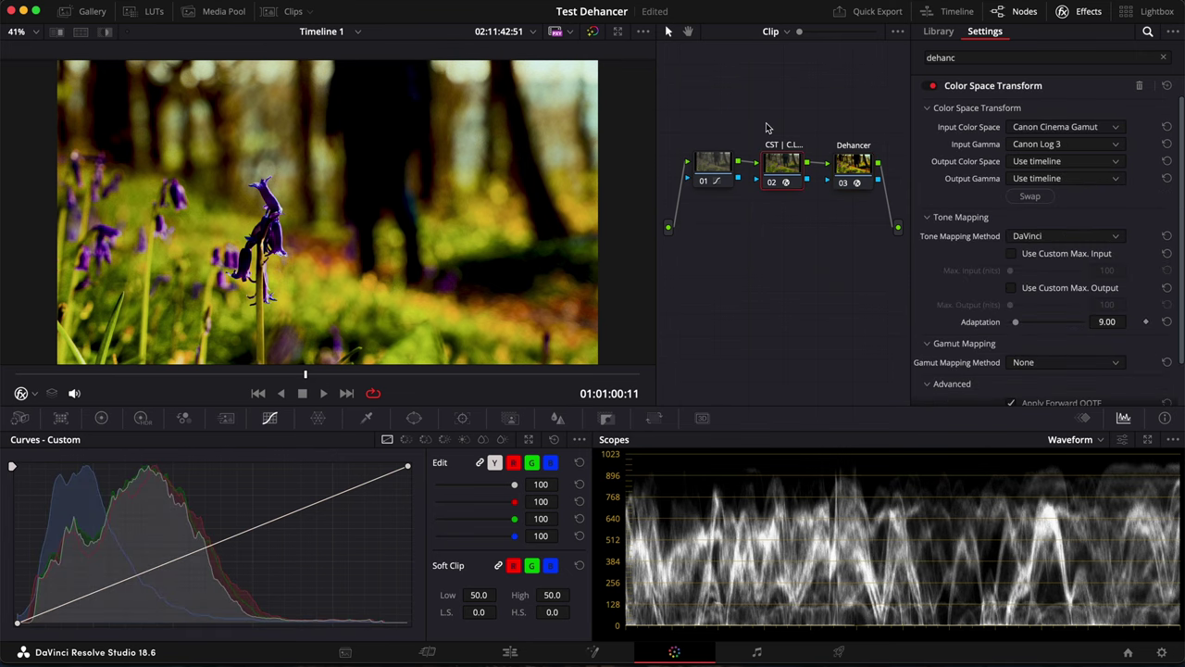
pyautogui.press('super+d')
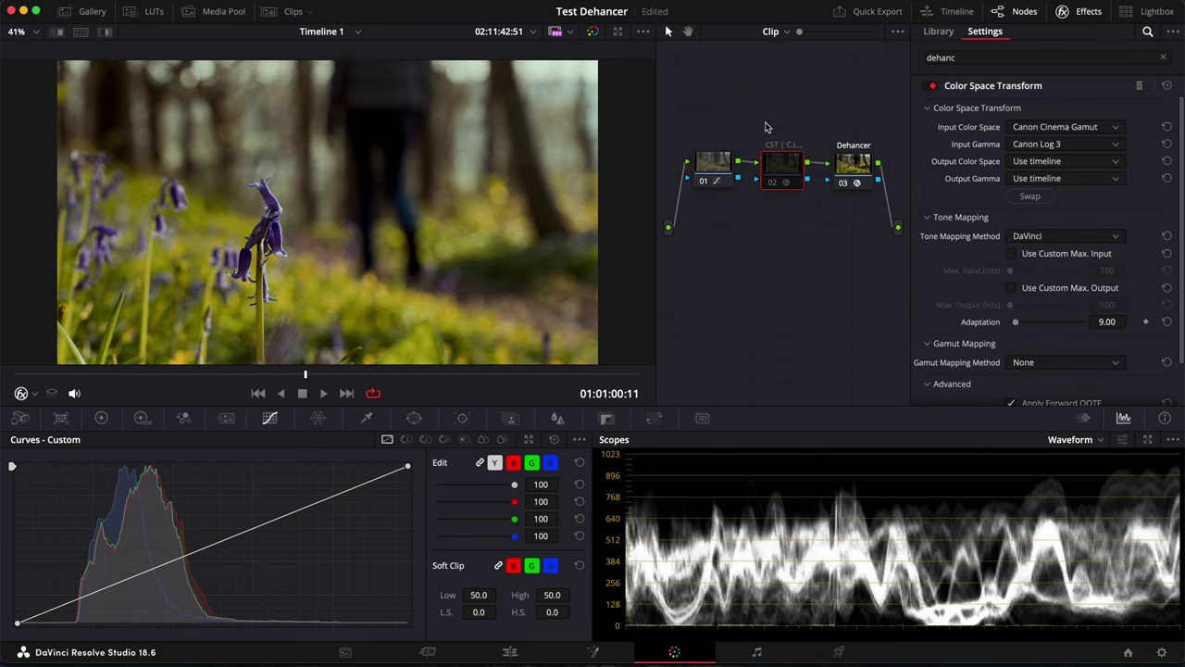
pyautogui.click(858, 163)
pyautogui.press('super+d')
pyautogui.click(809, 167)
pyautogui.press('super+d')
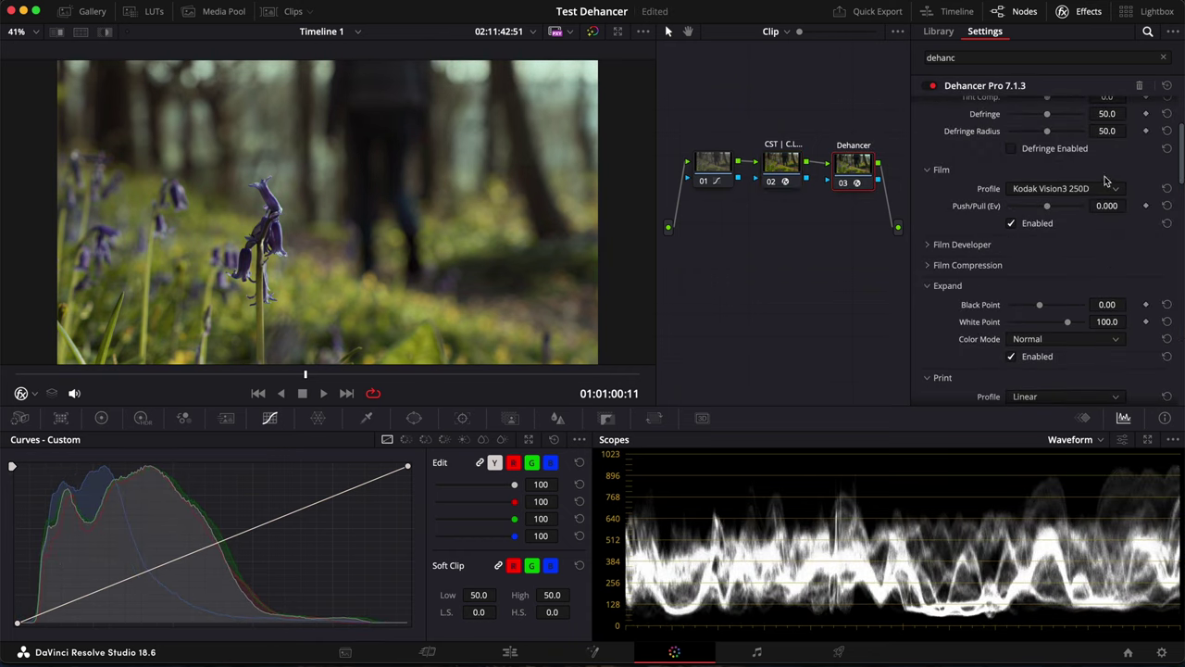
# Try Lomochrome Purple, Vision3 200T, Kodachrome 64, Fujicolor C200 and Gold 200 film stocks
pyautogui.click(1079, 190)
pyautogui.scroll(-5, 1060, 255)
pyautogui.click(1065, 237)
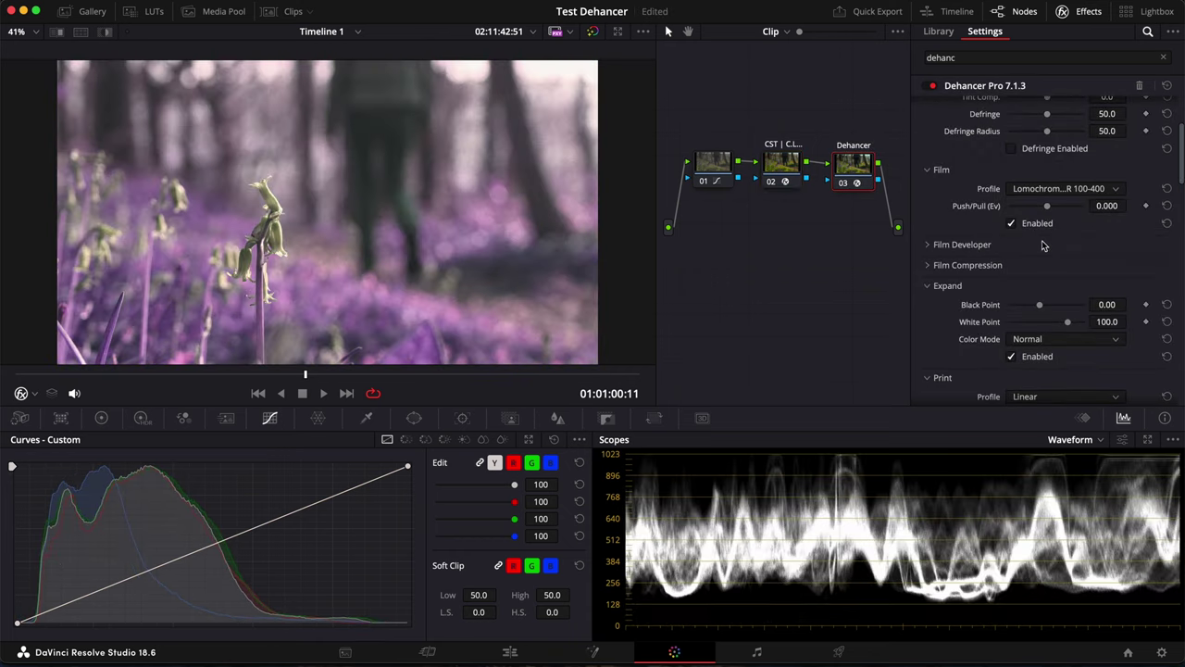
pyautogui.click(1074, 189)
pyautogui.click(1049, 227)
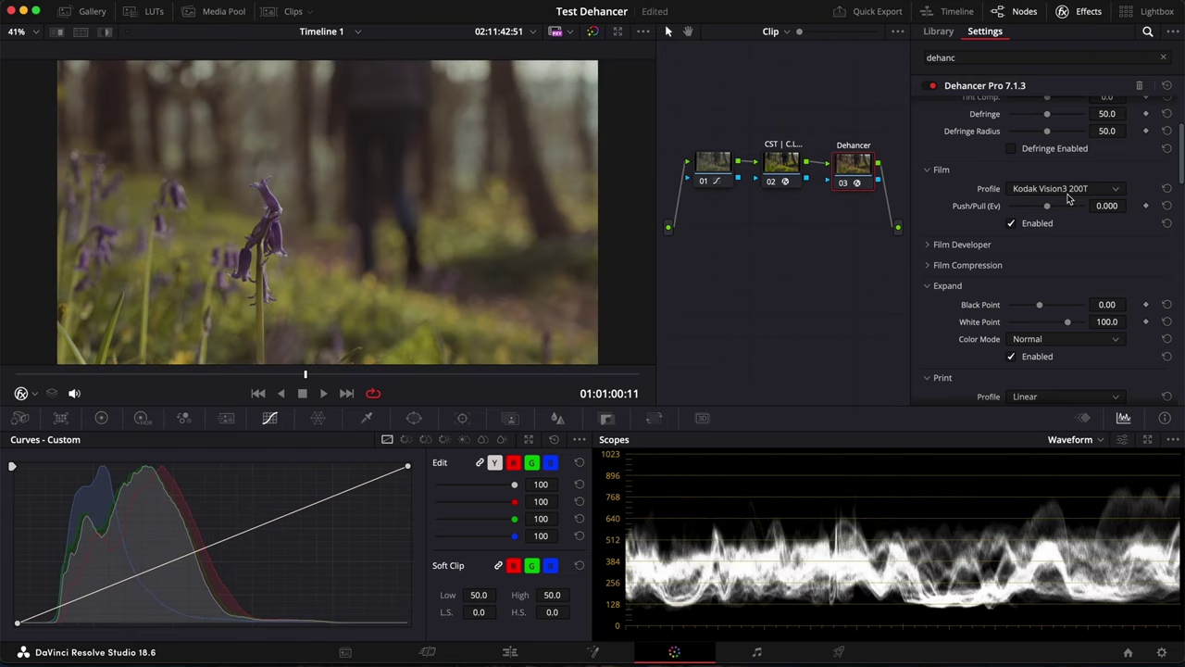
pyautogui.click(1068, 191)
pyautogui.scroll(3, 1046, 223)
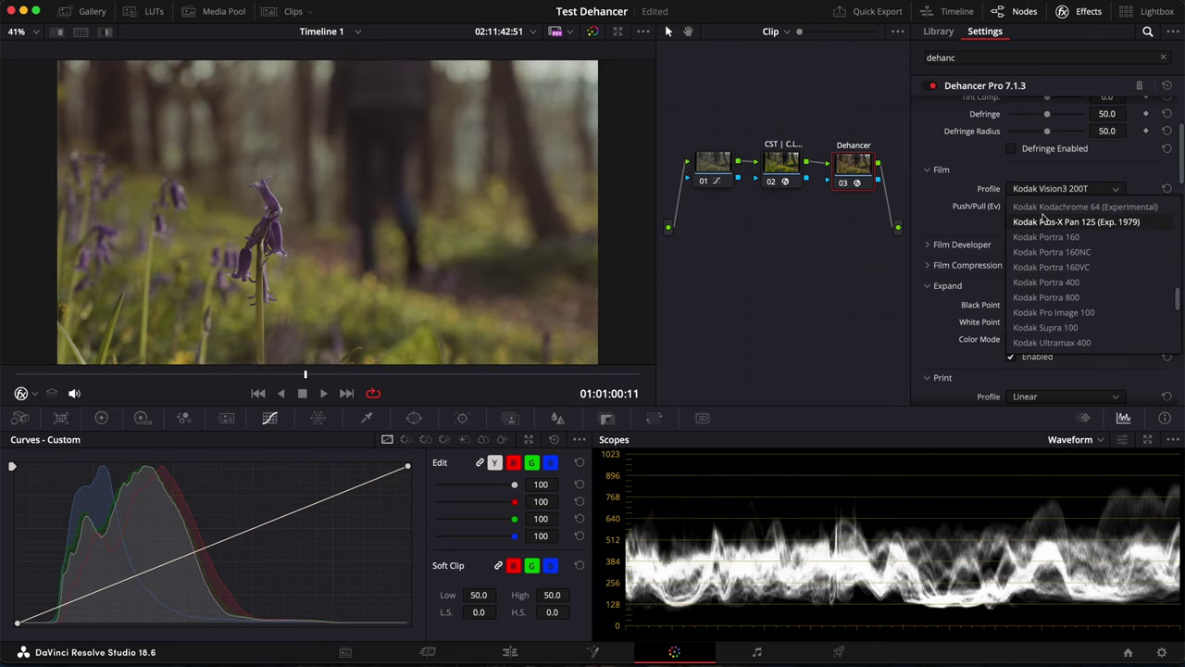
pyautogui.click(1043, 213)
pyautogui.click(1058, 194)
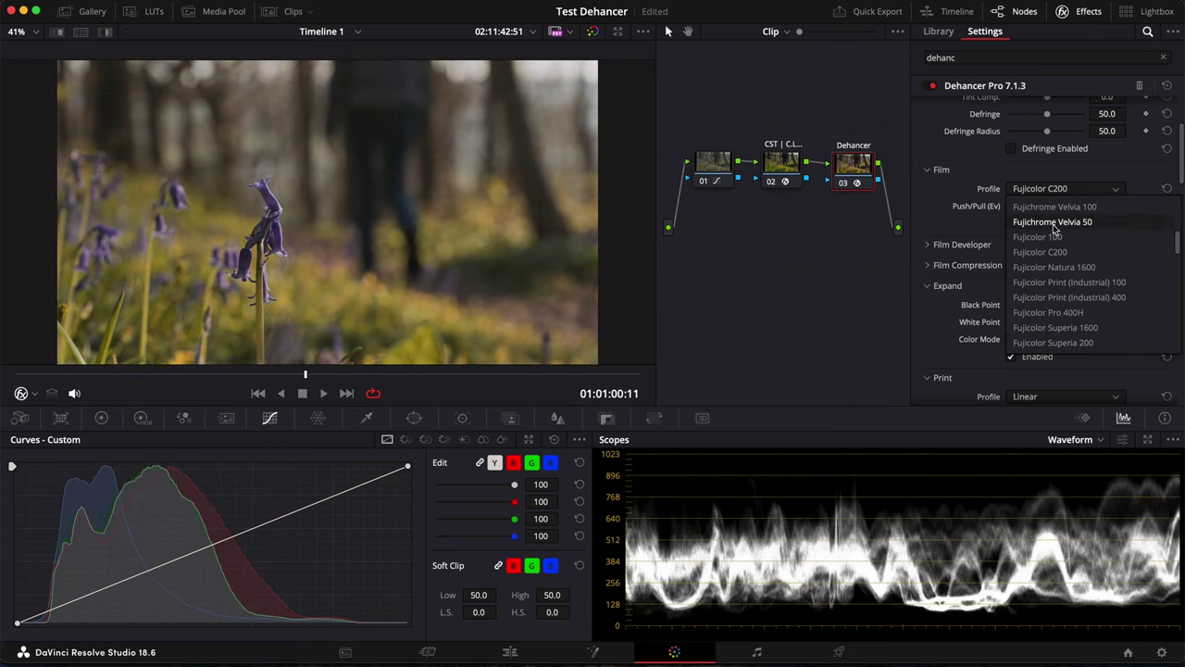
pyautogui.scroll(-5, 1053, 224)
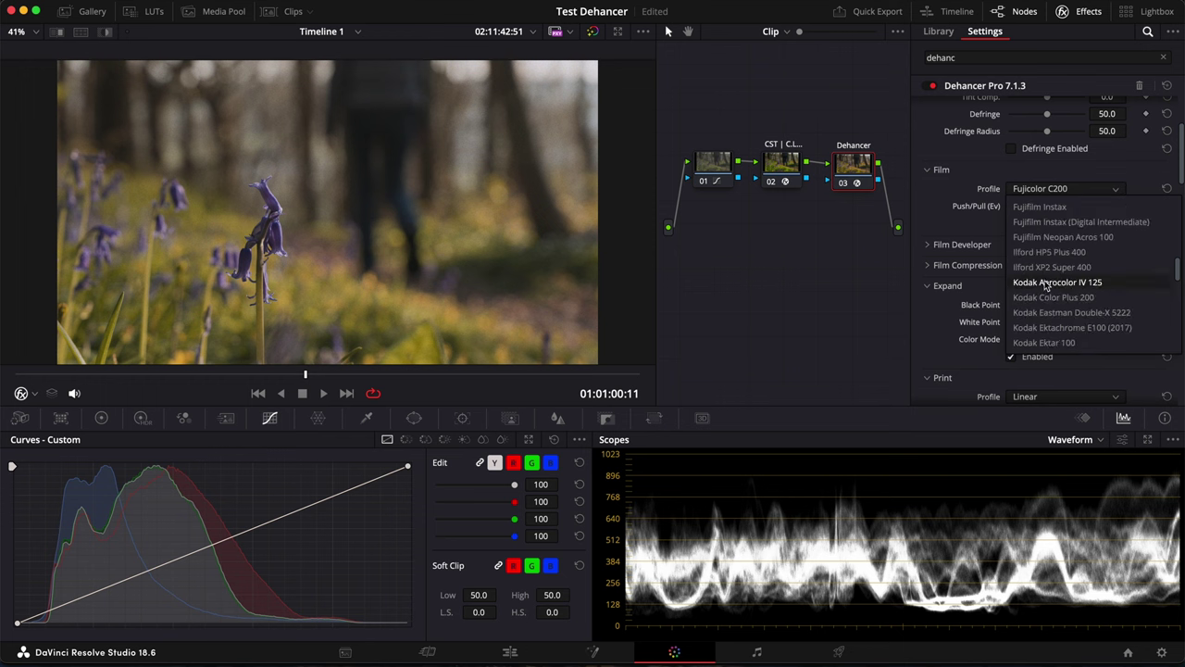
pyautogui.click(1051, 337)
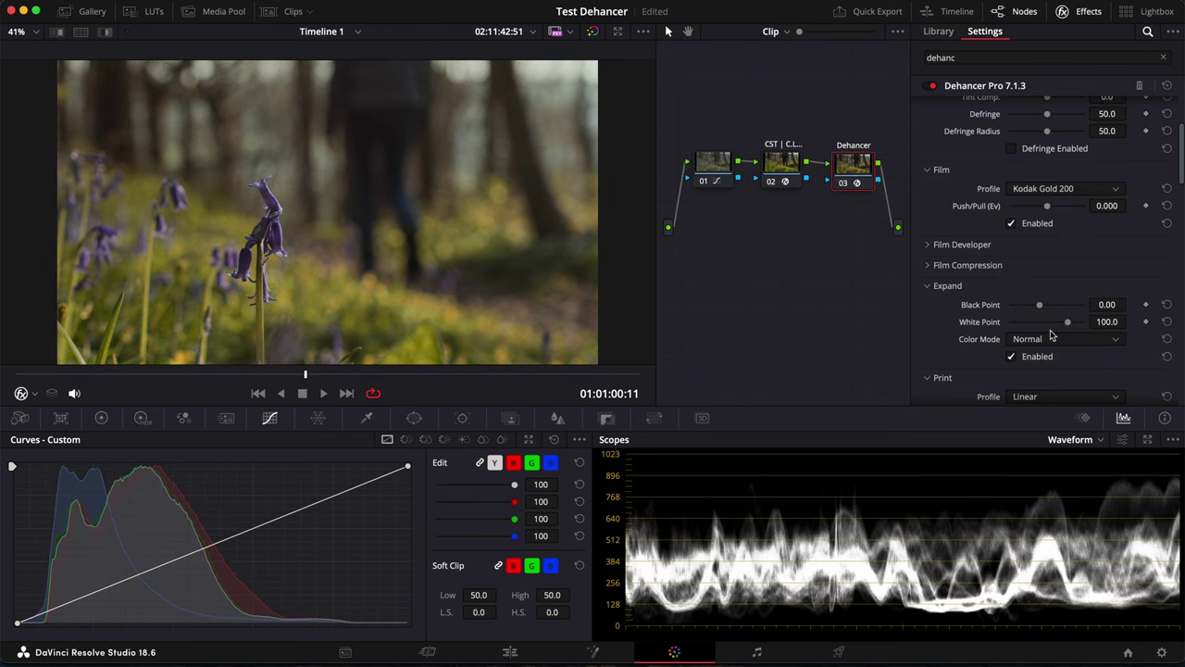
# Try Ultramax 400 and Vision3 250D, then set Kodak Supra 100 and toggle film off to compare
pyautogui.click(1068, 190)
pyautogui.scroll(-3, 1059, 269)
pyautogui.click(1066, 280)
pyautogui.scroll(-1, 1071, 274)
pyautogui.scroll(1, 1071, 275)
pyautogui.click(1065, 172)
pyautogui.click(1049, 243)
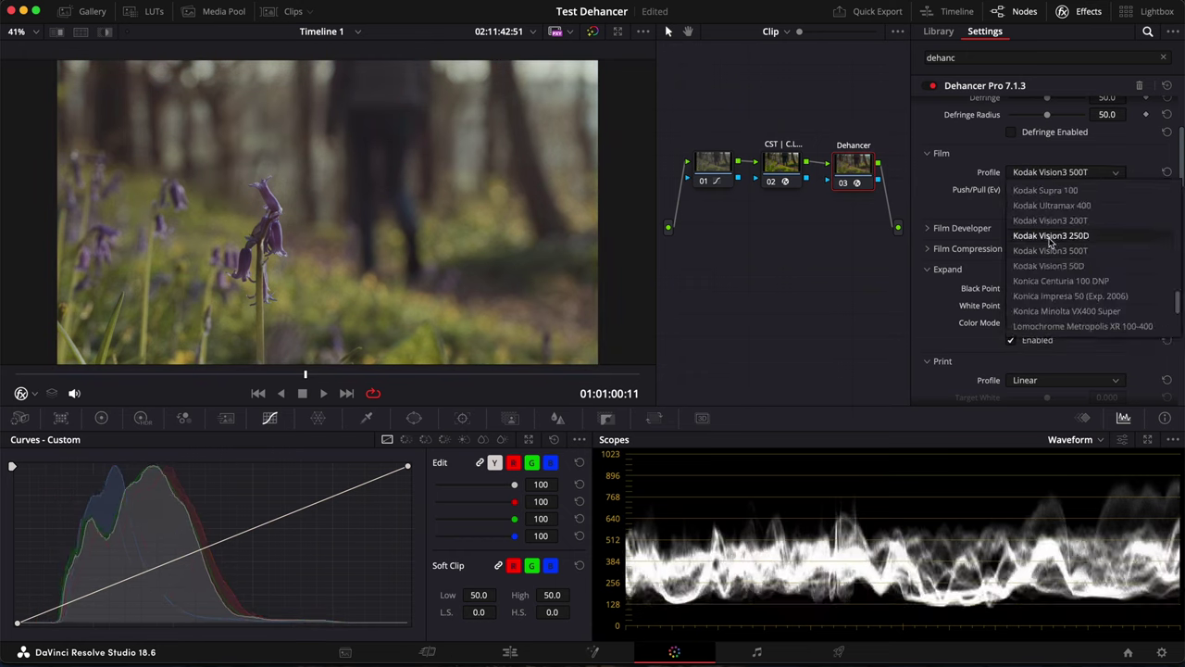
pyautogui.click(1056, 172)
pyautogui.click(1045, 158)
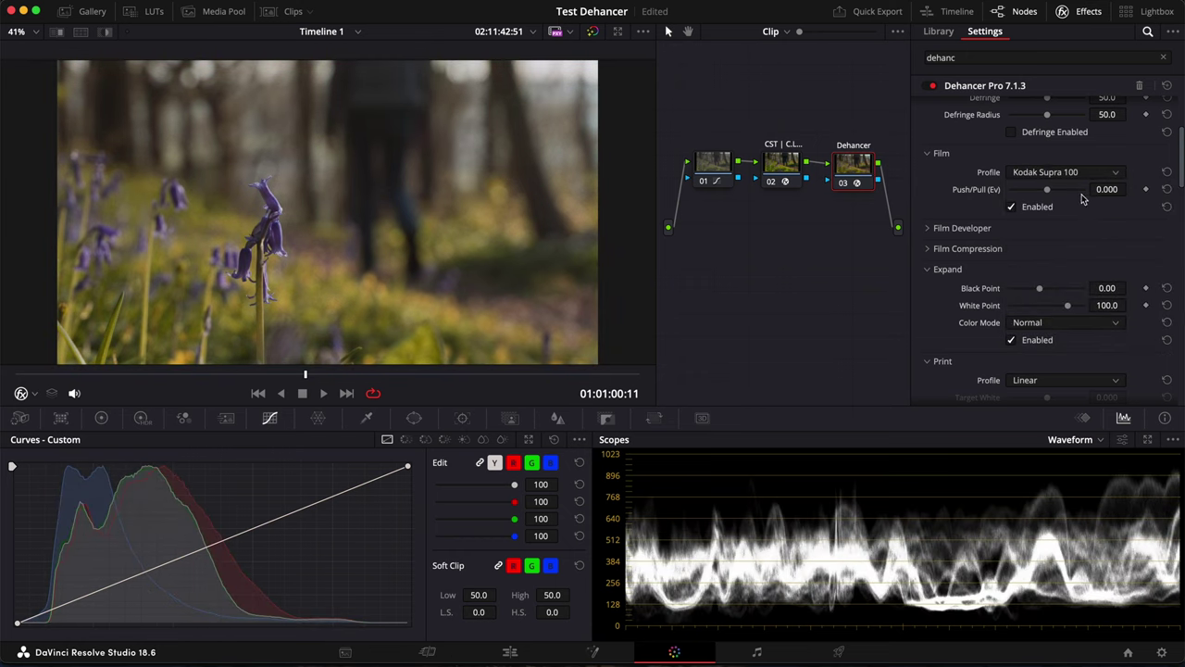
pyautogui.click(1011, 207)
# Enable Film Developer with Contrast Boost 22.9 and Color Boost 21.1
pyautogui.click(962, 227)
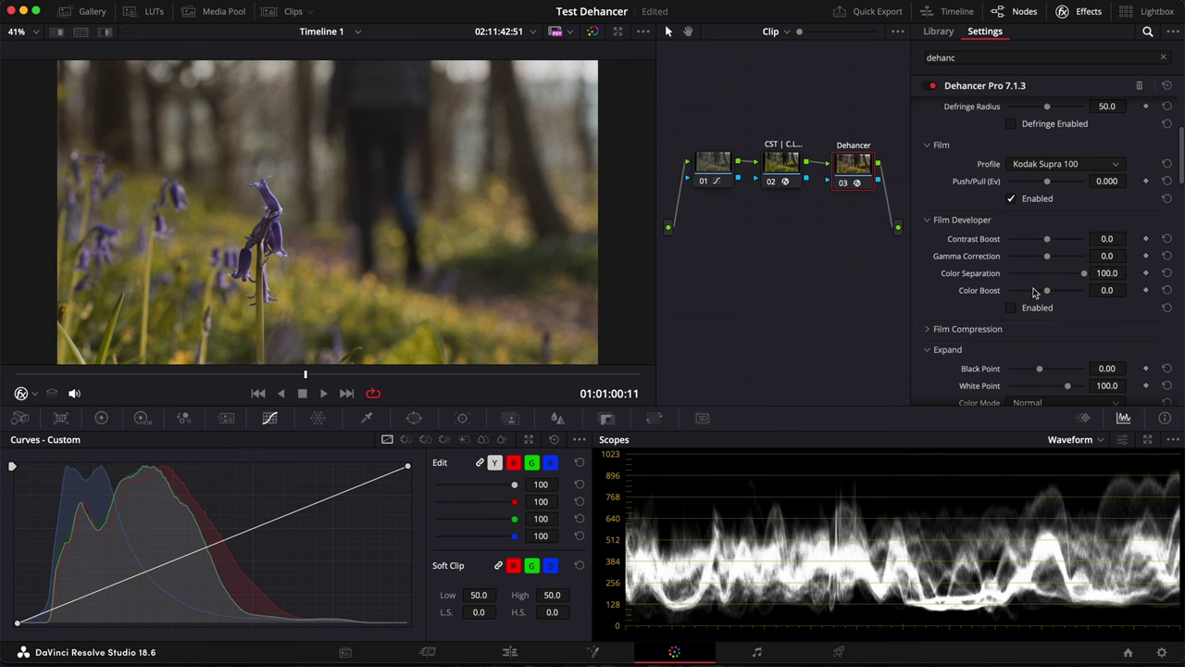
pyautogui.moveTo(1050, 242)
pyautogui.mouseDown()
pyautogui.moveTo(1078, 242)
pyautogui.moveTo(1057, 243)
pyautogui.mouseUp()
pyautogui.click(1167, 239)
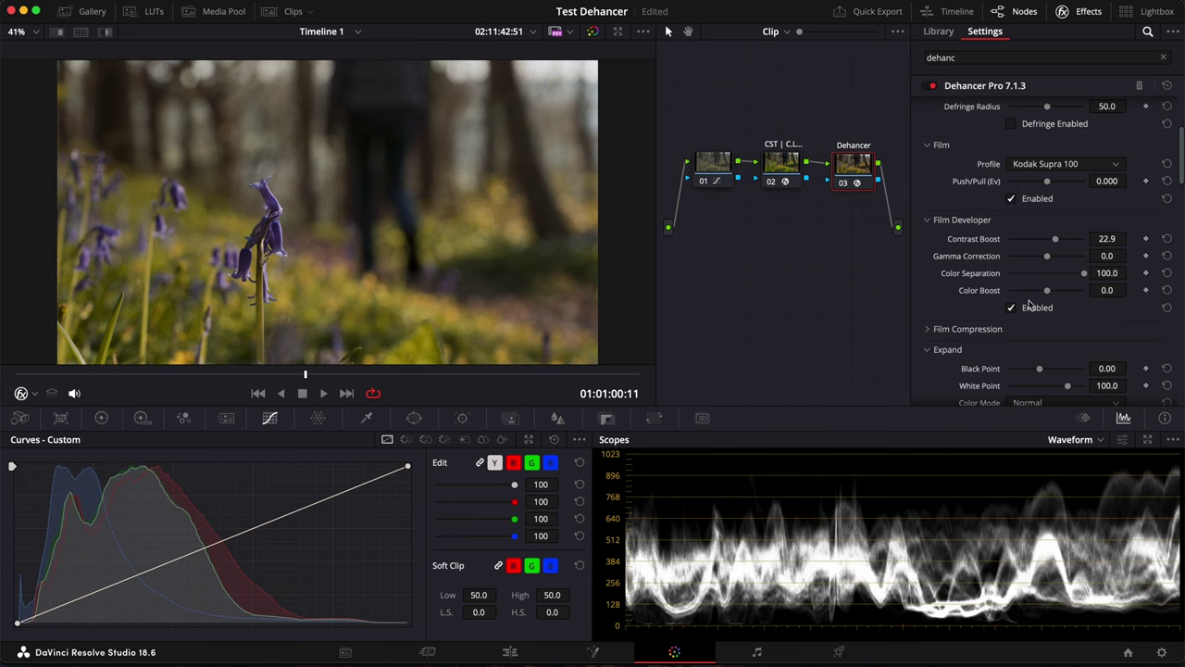
pyautogui.moveTo(1051, 295); pyautogui.dragTo(1056, 296)
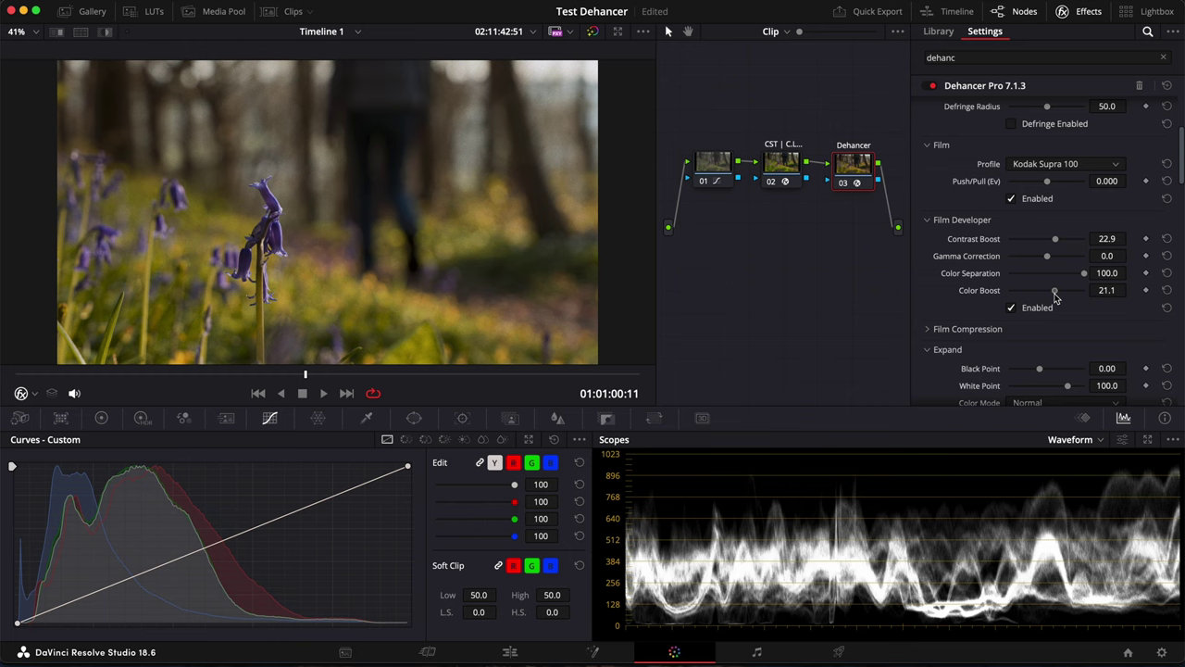
# Compare Cineon Film Log, Kodak 2383 and Kodak Endura Glossy print profiles, keeping Linear
pyautogui.scroll(-5, 1033, 202)
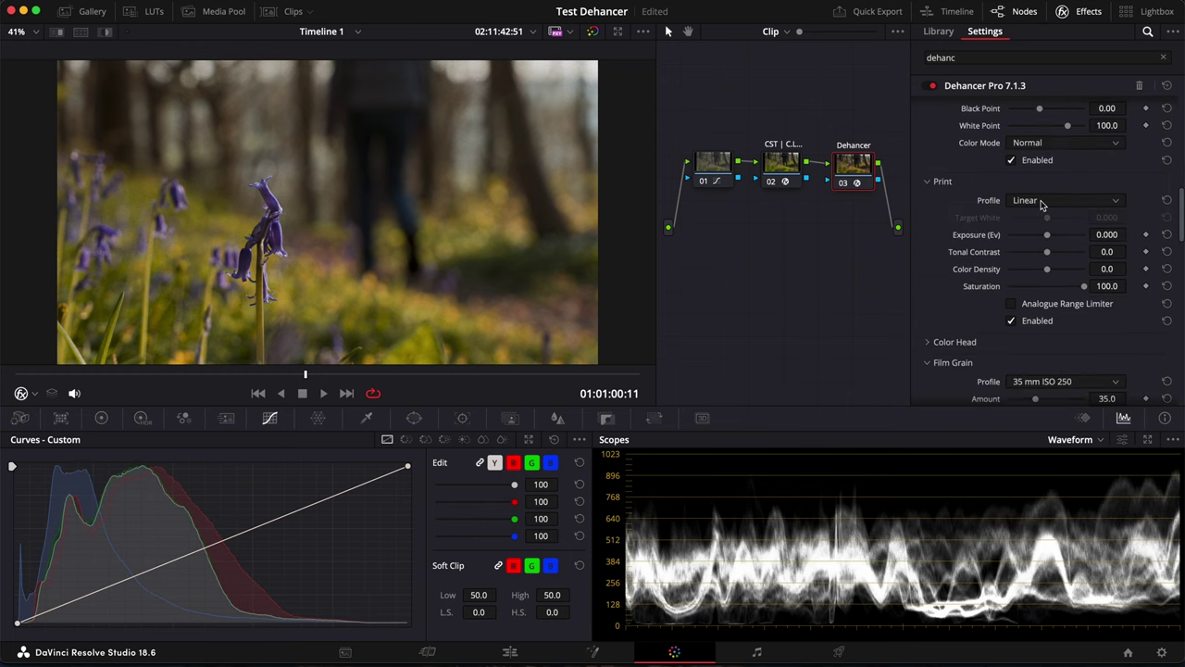
pyautogui.click(1041, 202)
pyautogui.click(1051, 234)
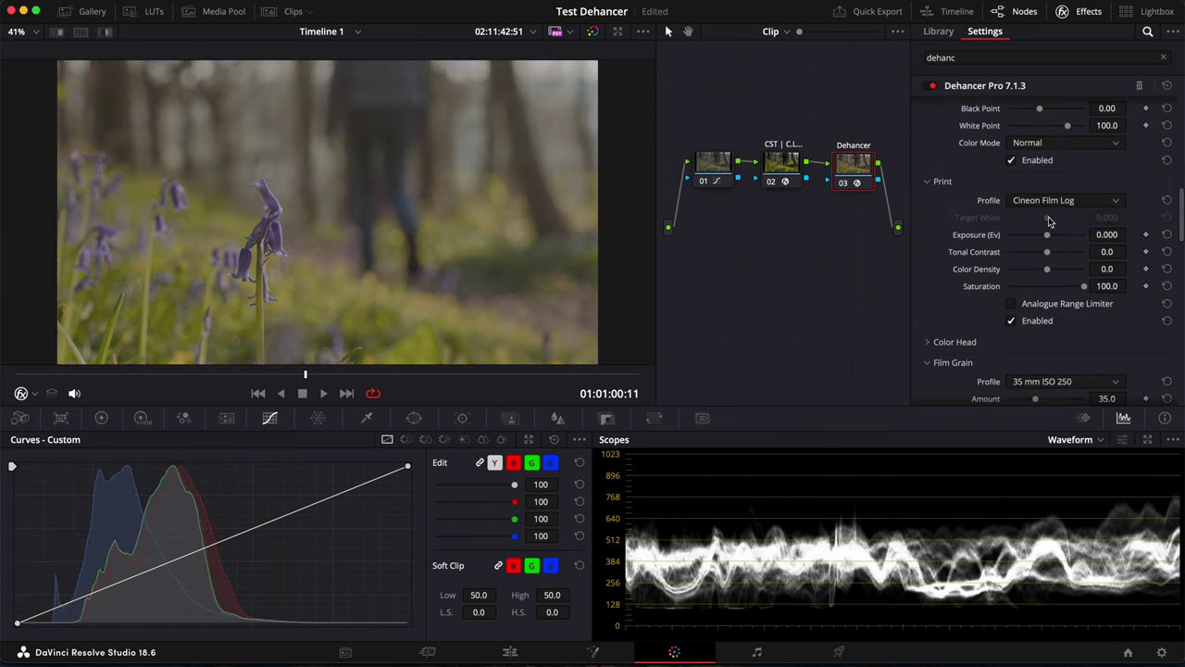
pyautogui.click(1046, 201)
pyautogui.click(1043, 249)
pyautogui.click(1035, 203)
pyautogui.click(1038, 266)
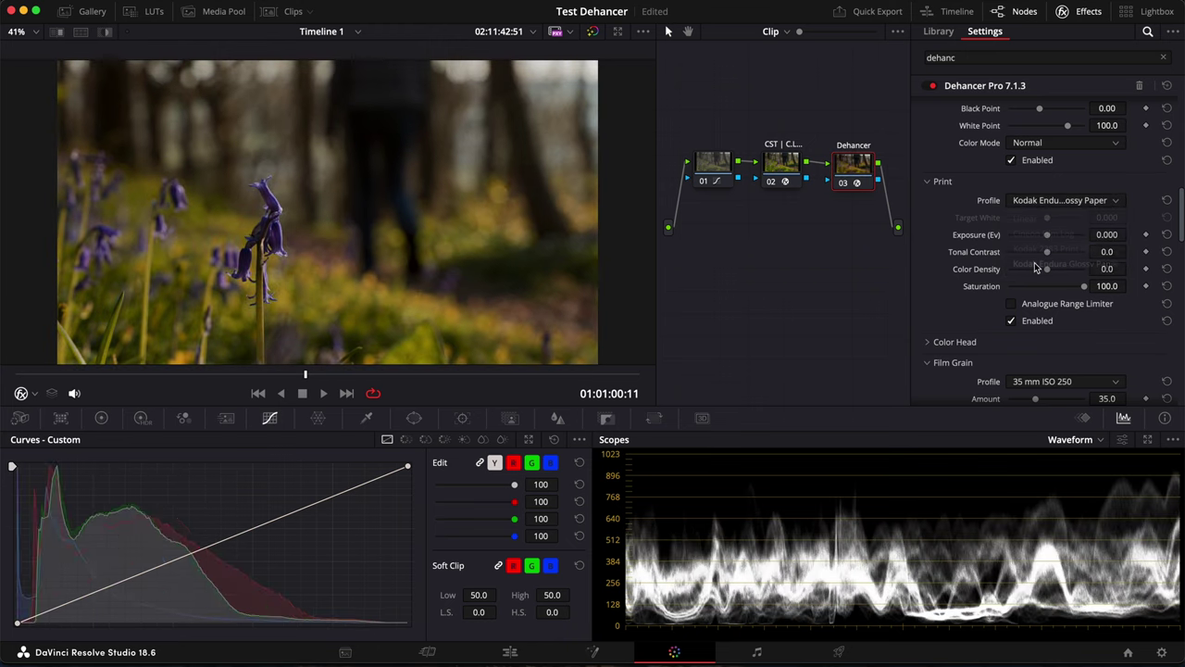
pyautogui.click(1035, 203)
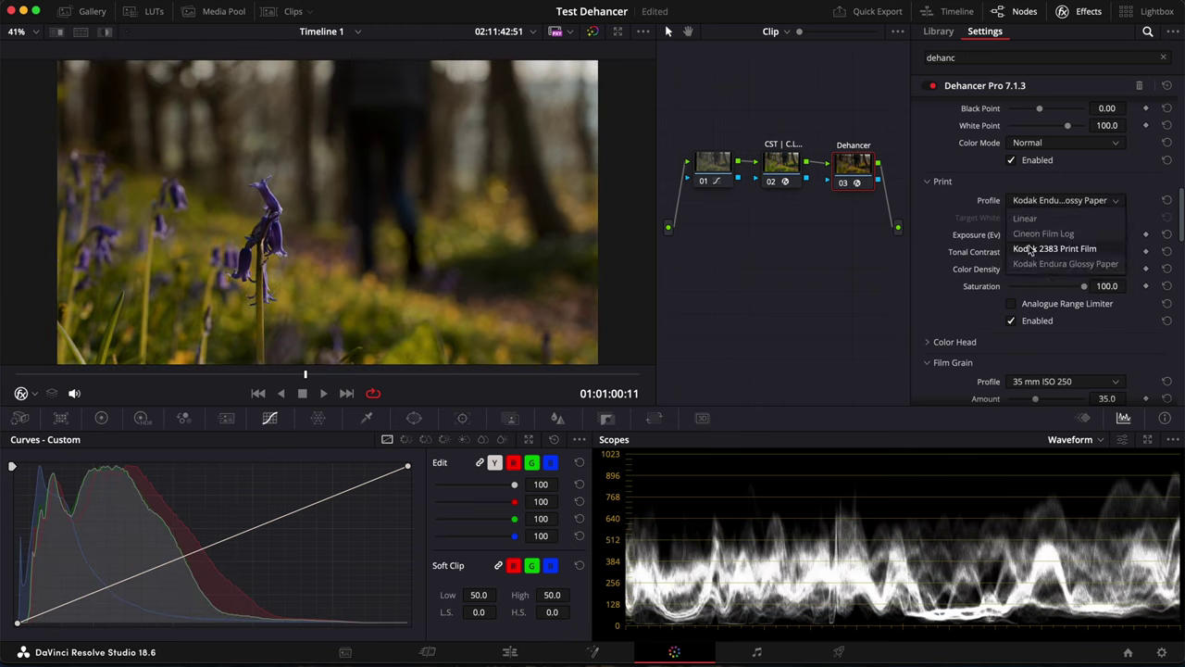
pyautogui.click(1025, 218)
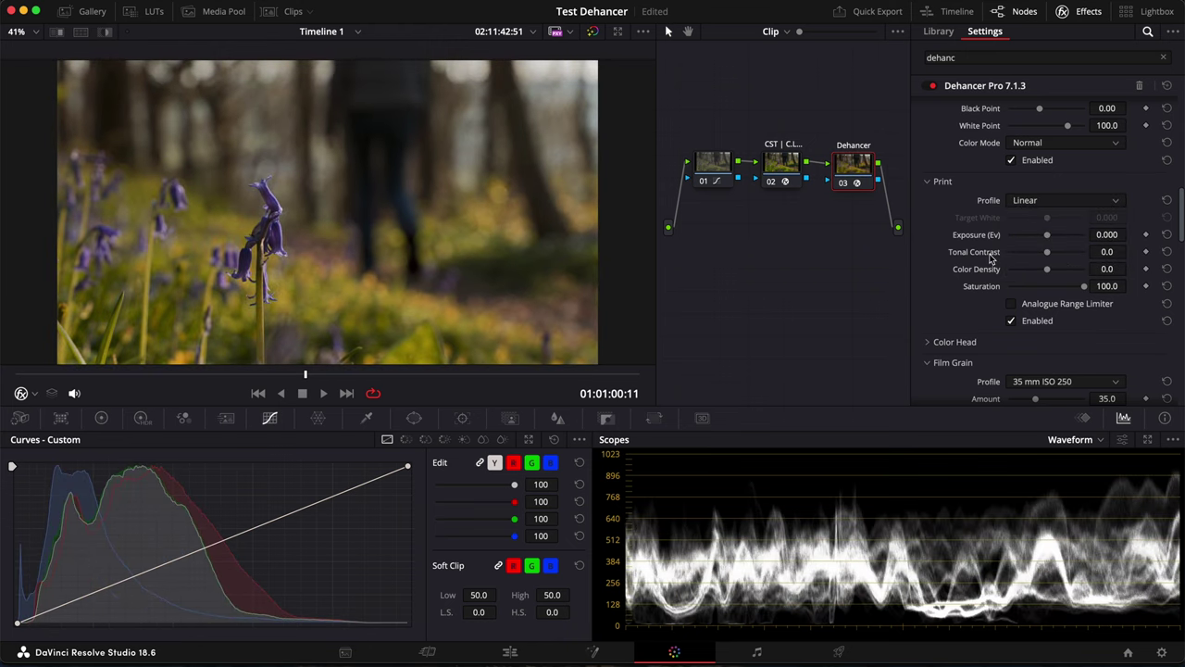
pyautogui.scroll(-5, 1000, 241)
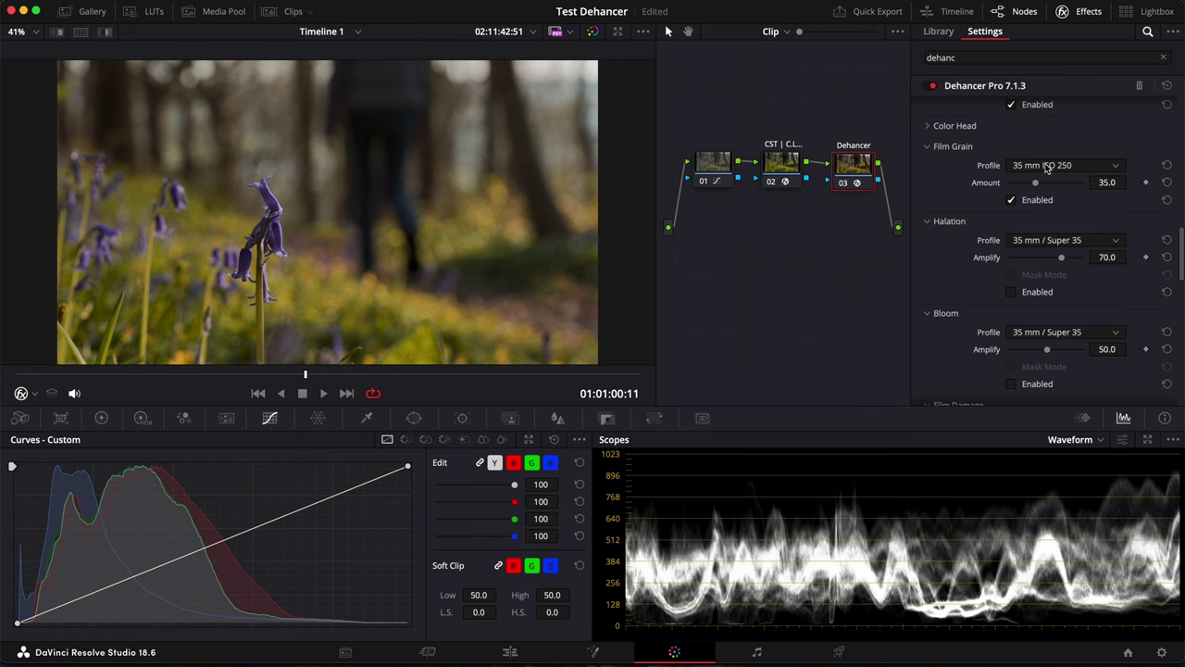
# Set the film grain to 65 mm ISO 50 at amount 21.1, previewing playback, and enable Halation
pyautogui.click(1045, 166)
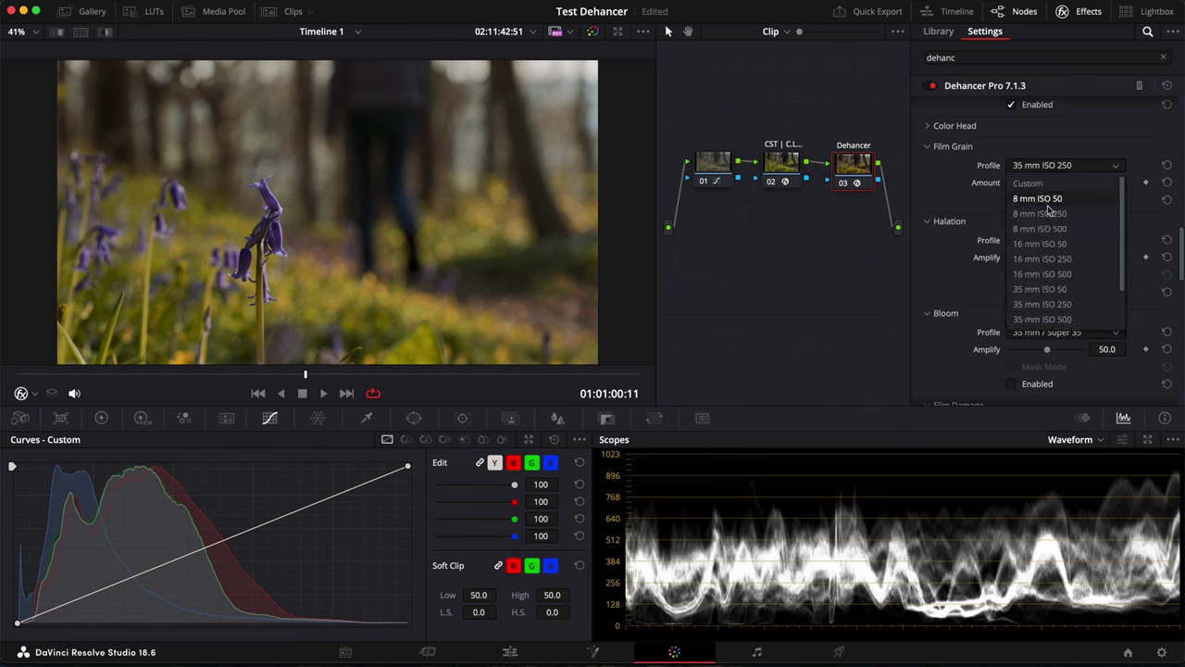
pyautogui.scroll(3, 1048, 230)
pyautogui.click(964, 190)
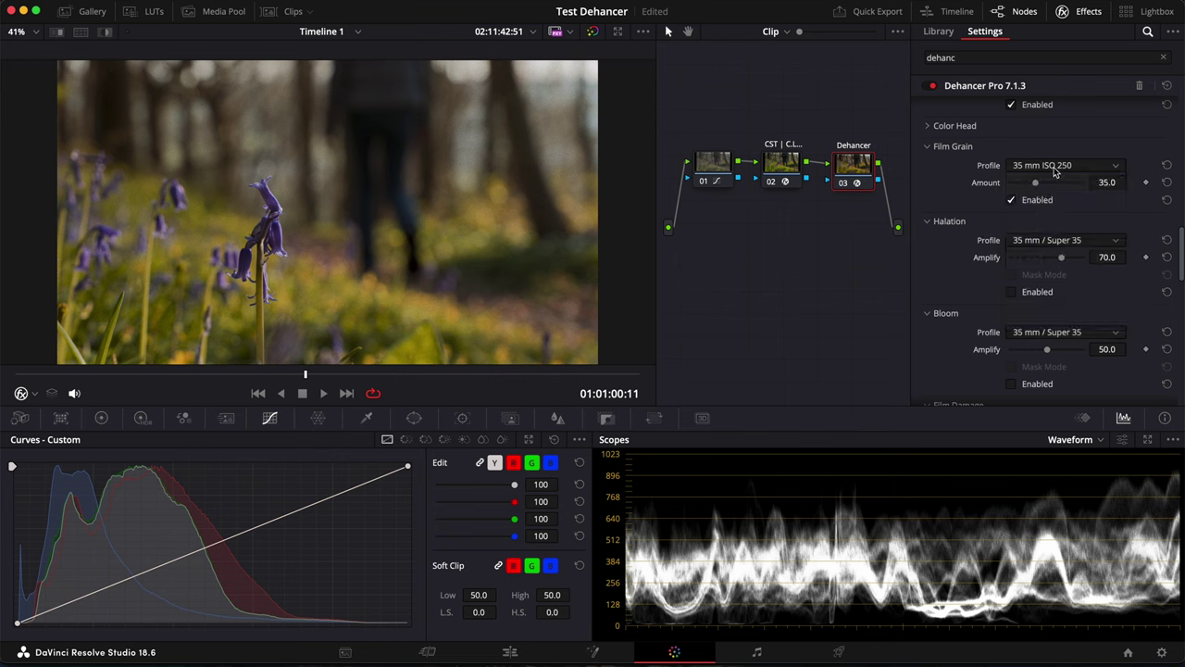
pyautogui.click(1054, 166)
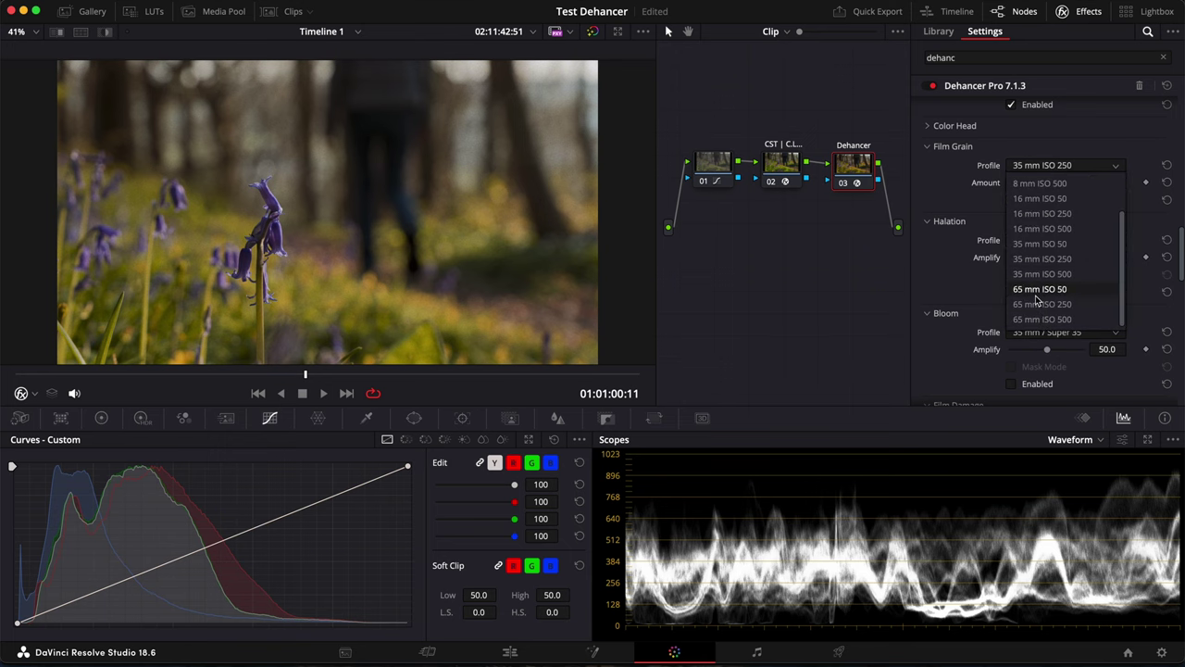
pyautogui.click(1039, 289)
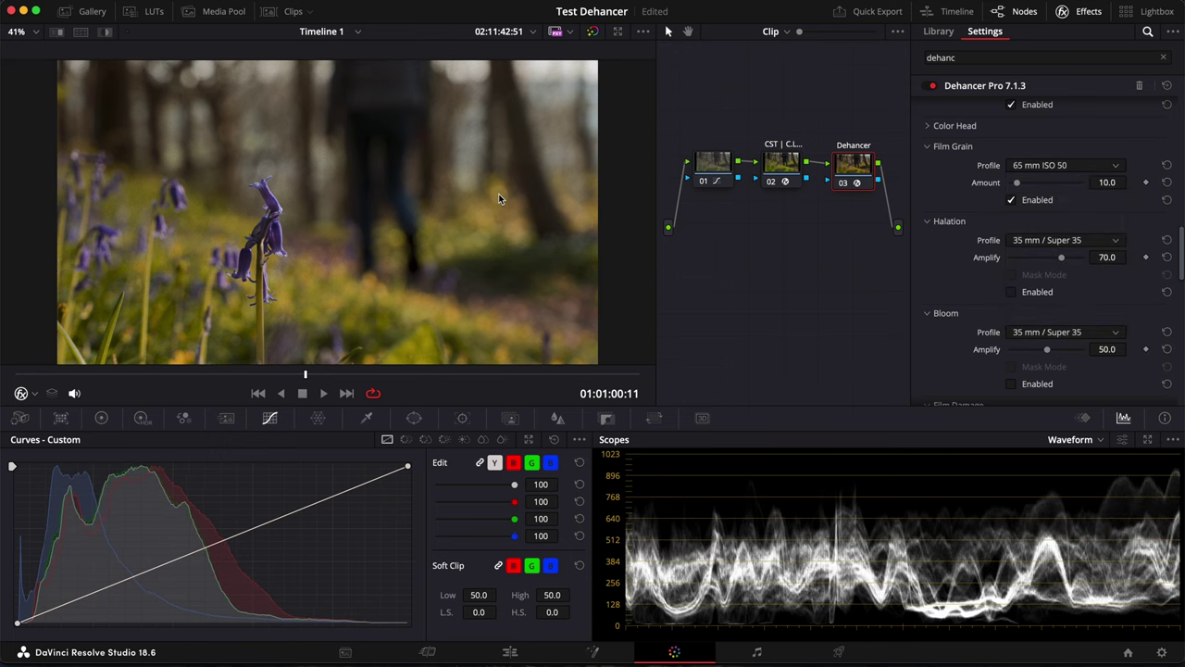
pyautogui.press('space')
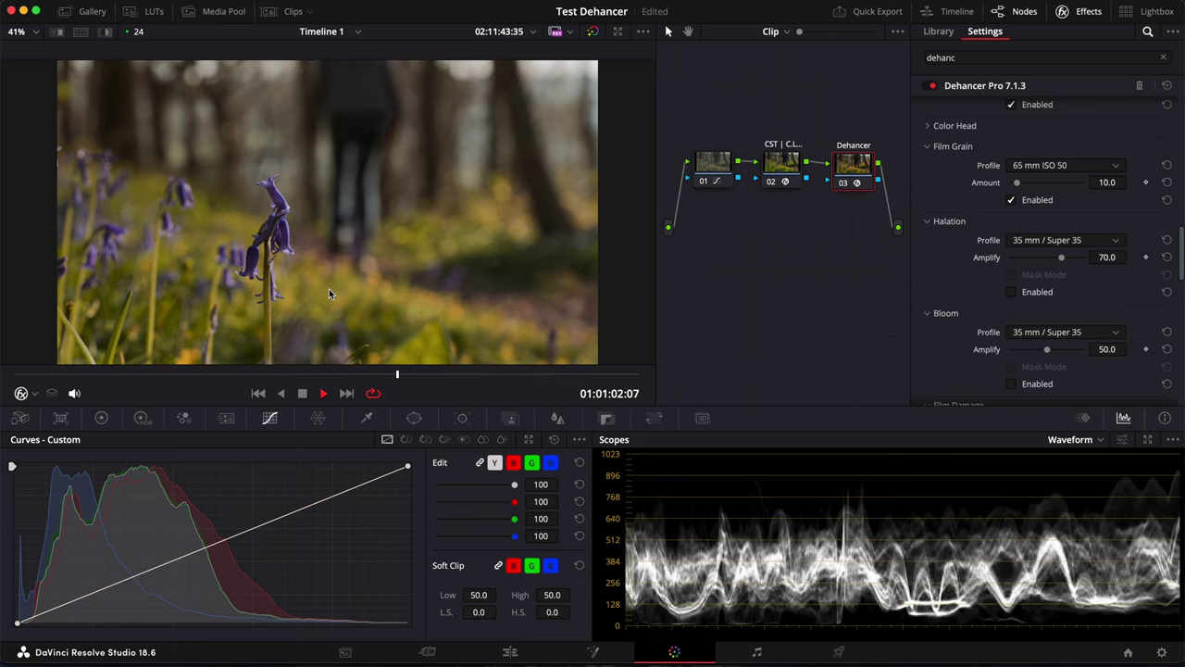
pyautogui.press('space')
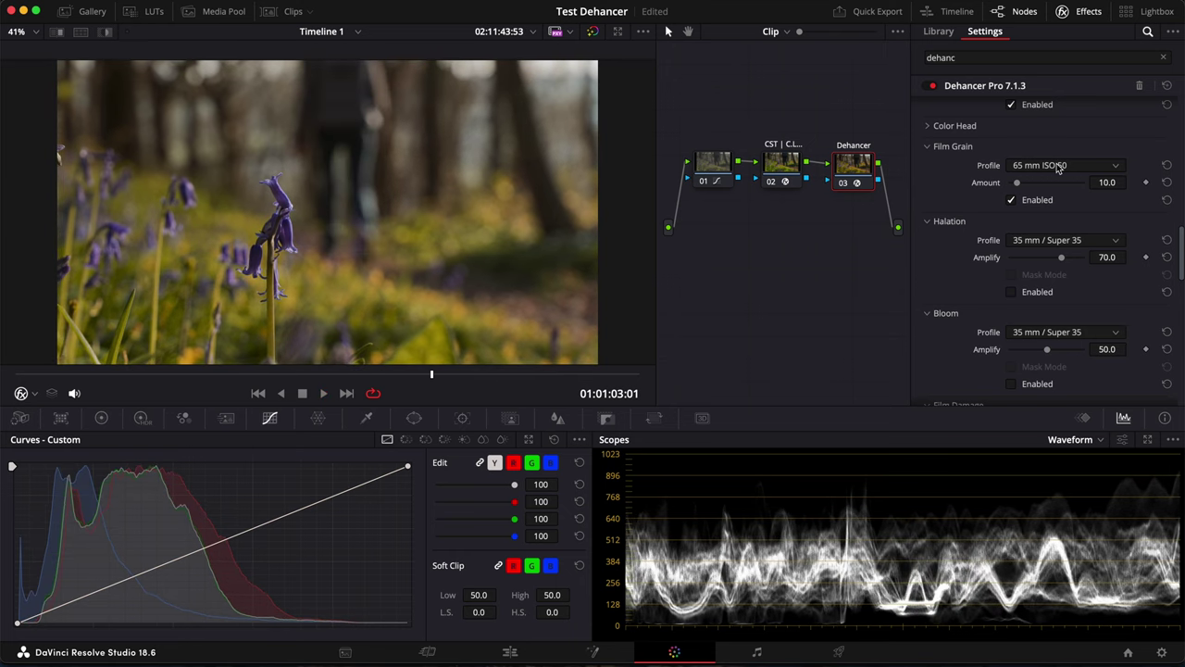
pyautogui.moveTo(1014, 187); pyautogui.dragTo(1053, 189)
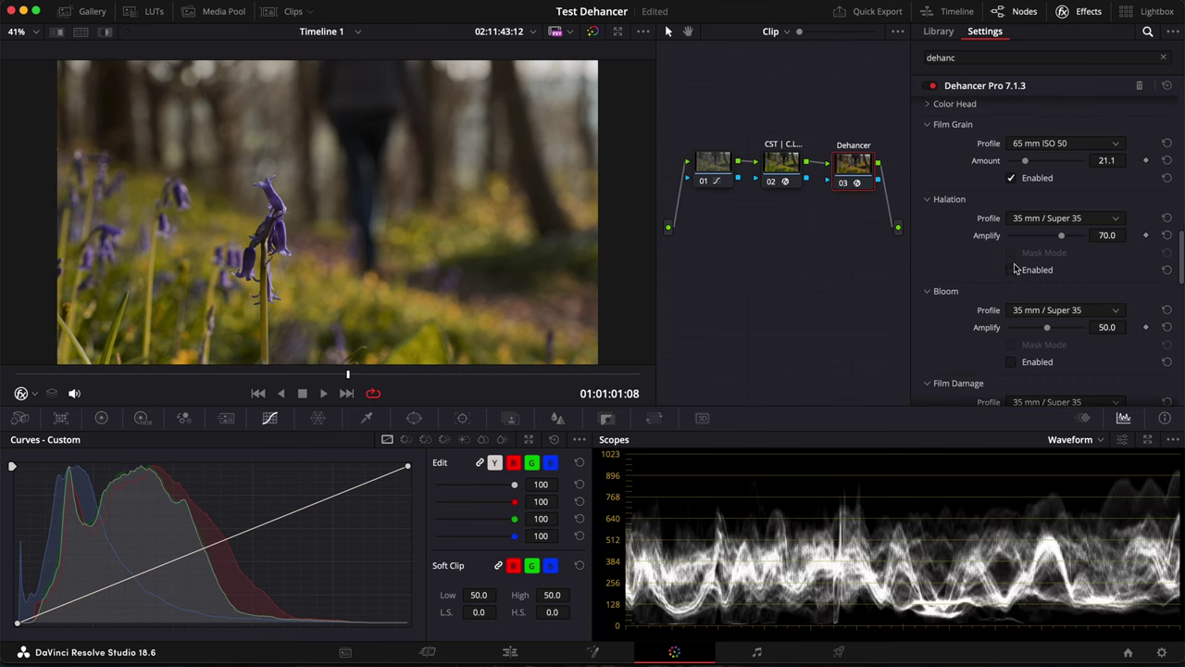
pyautogui.click(1012, 270)
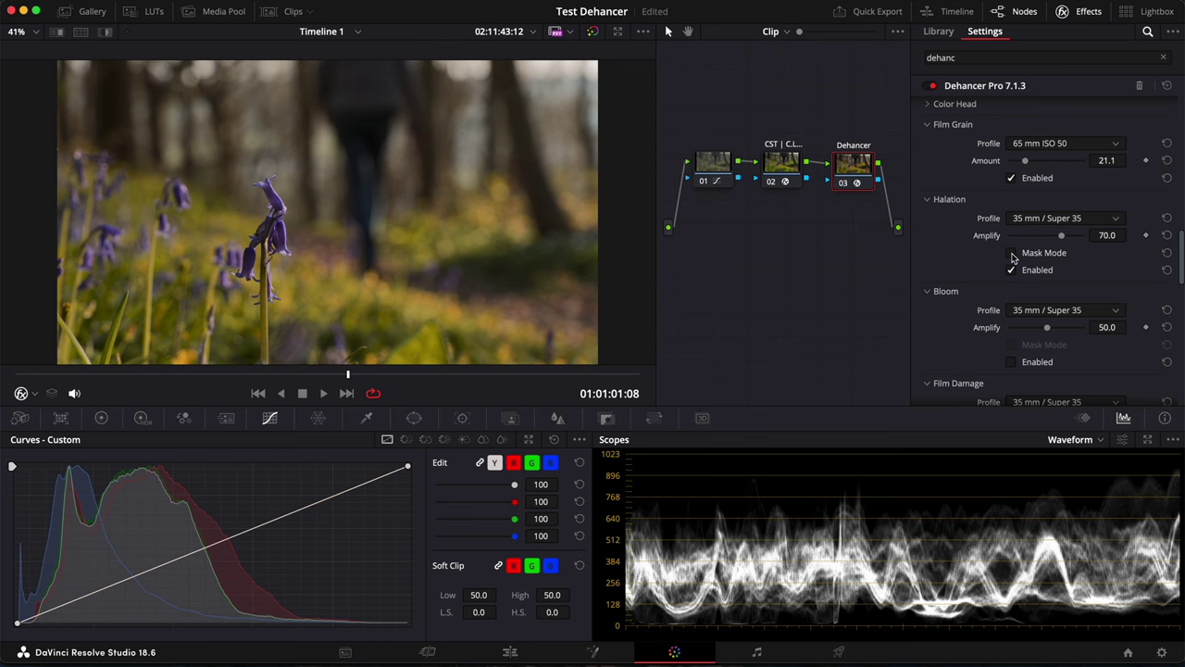
# Preview the halation mask and 8 mm / Super 8 No Remjet, then settle on 35 mm / Super 35 at Amplify 100
pyautogui.click(1012, 254)
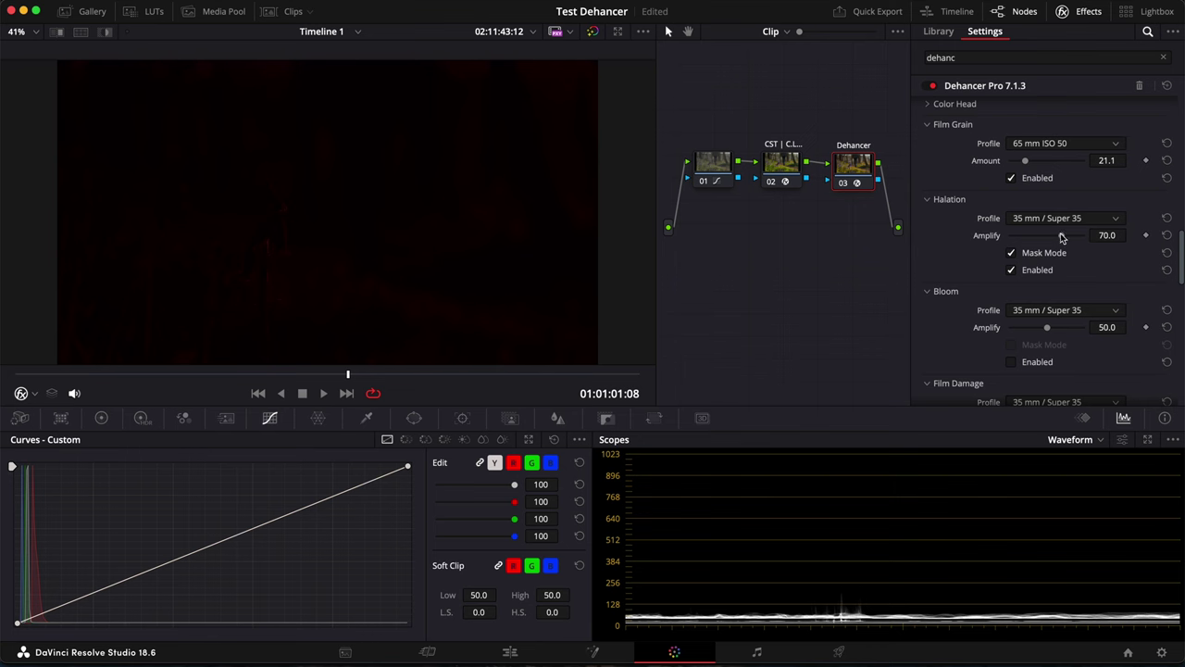
pyautogui.moveTo(1062, 237); pyautogui.dragTo(1085, 235)
pyautogui.click(1097, 219)
pyautogui.click(1074, 309)
pyautogui.click(1085, 222)
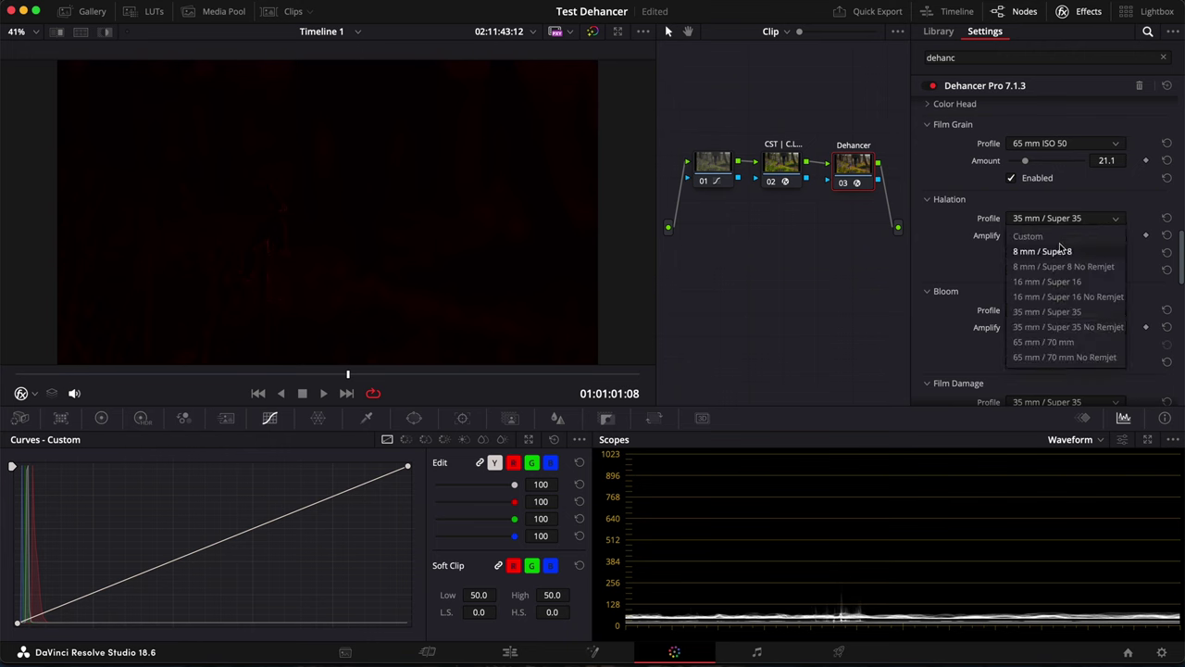
pyautogui.click(1041, 269)
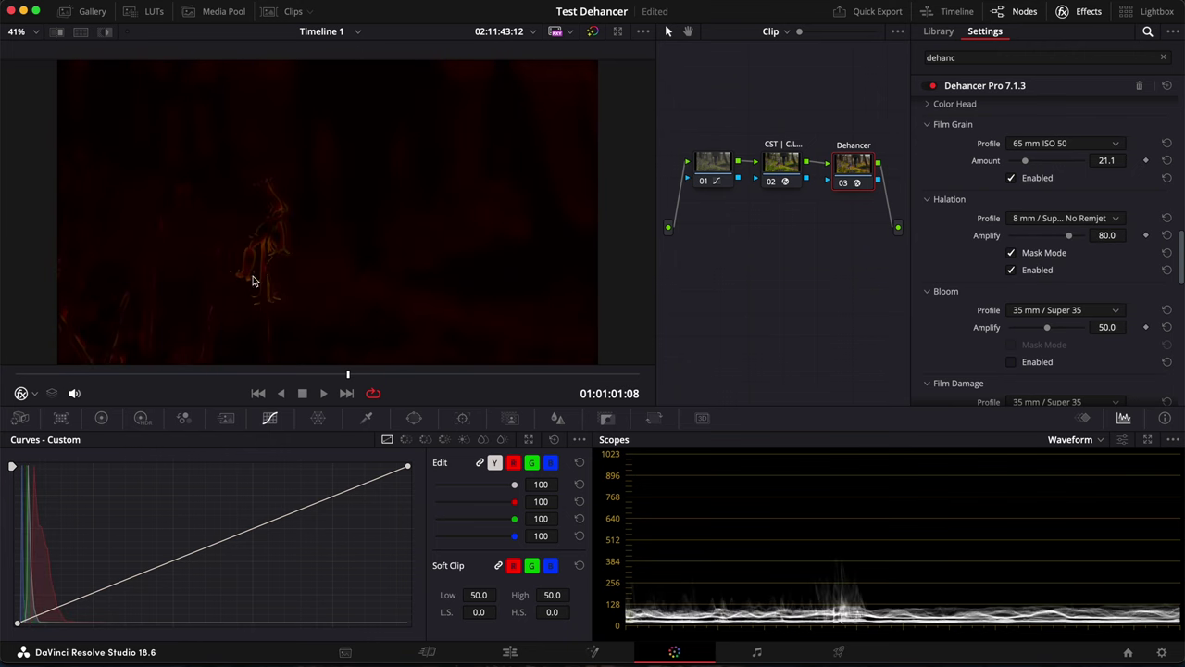
pyautogui.click(1011, 253)
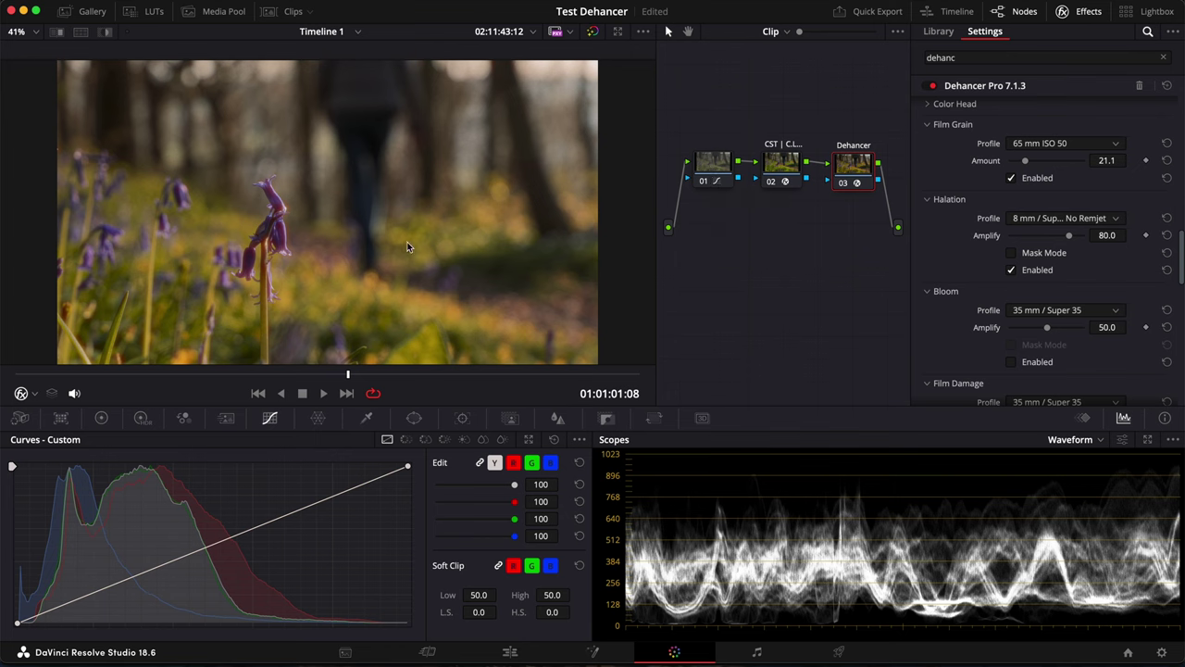
pyautogui.click(1066, 220)
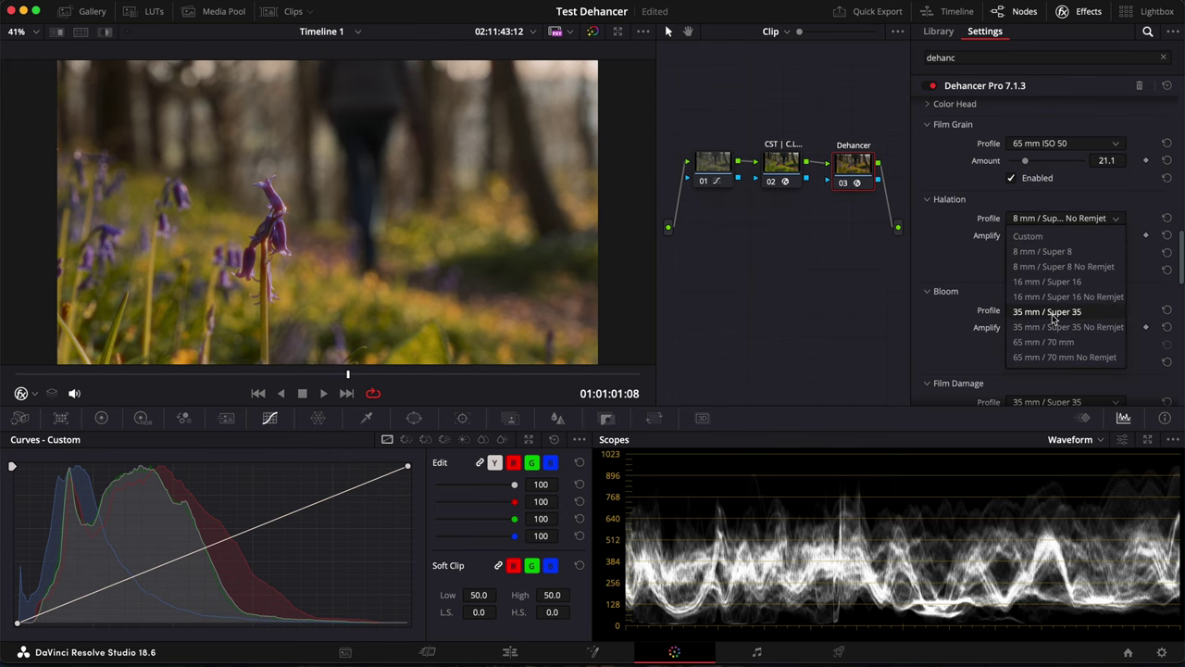
pyautogui.click(1053, 312)
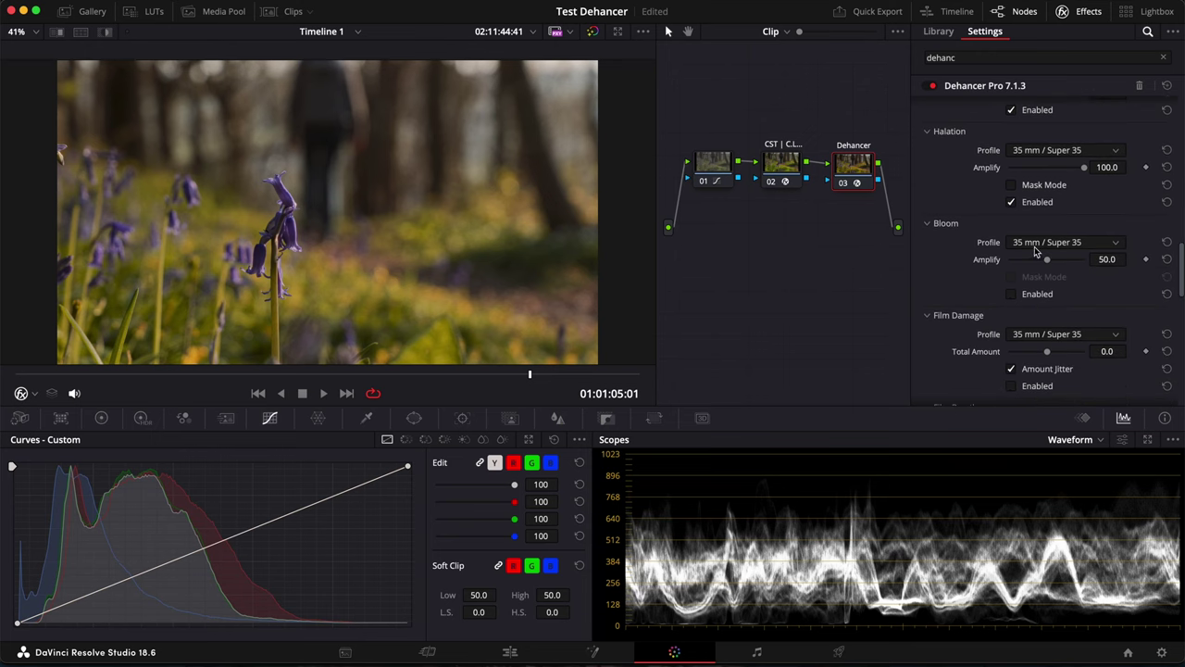
# Enable Bloom, compare 8 mm / Super 8, and keep 65 mm / 70 mm with Amplify 74.3
pyautogui.click(1012, 295)
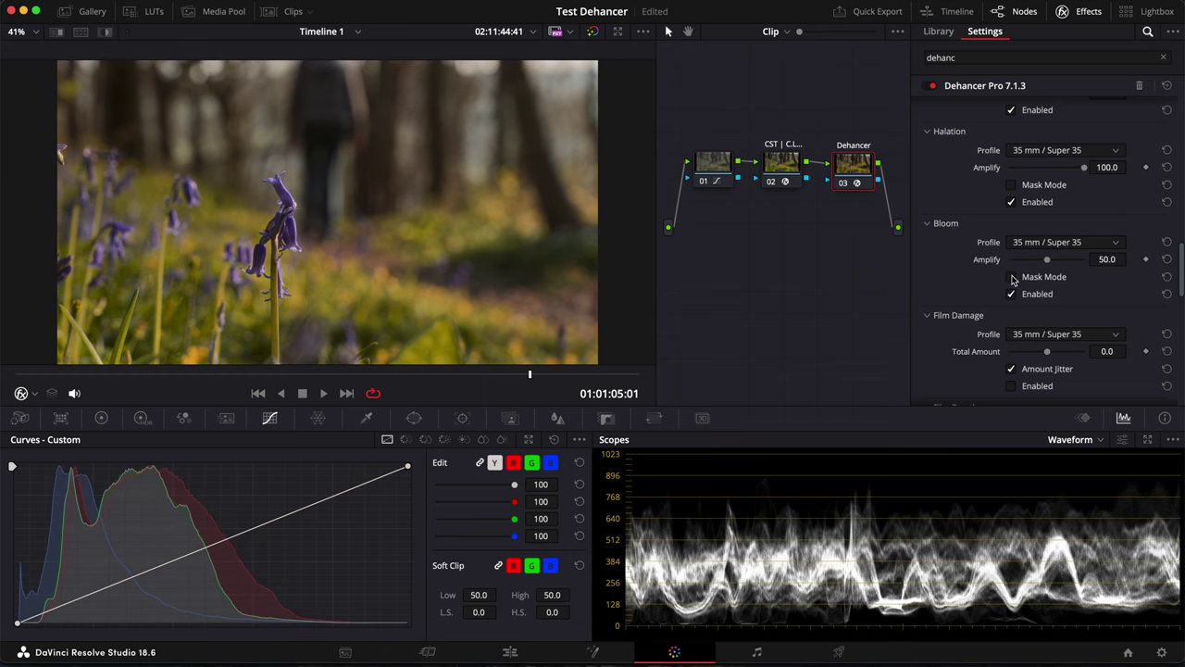
pyautogui.click(1012, 277)
pyautogui.click(1012, 277)
pyautogui.click(1051, 242)
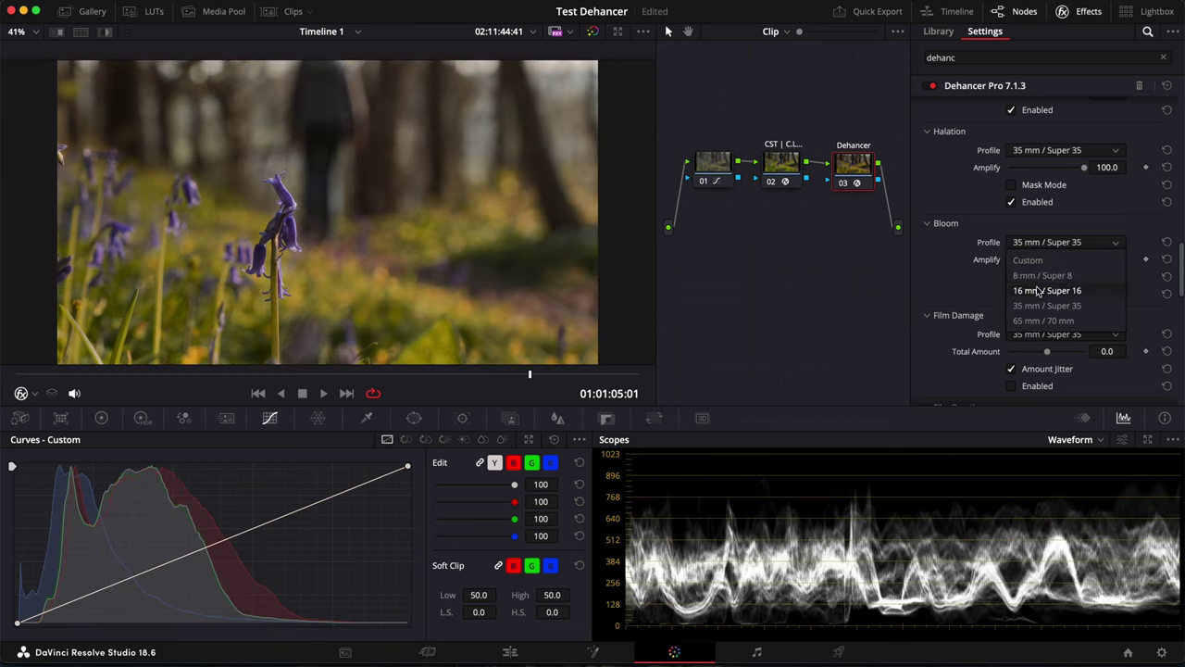
pyautogui.click(1034, 276)
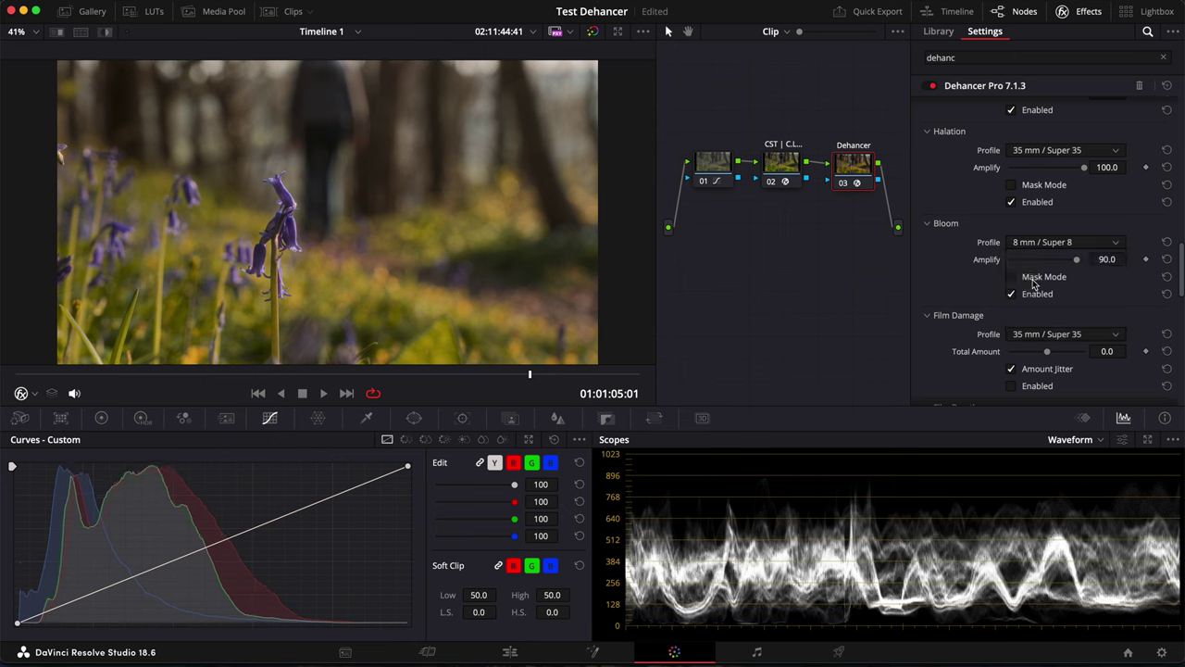
pyautogui.click(1040, 245)
pyautogui.click(1037, 321)
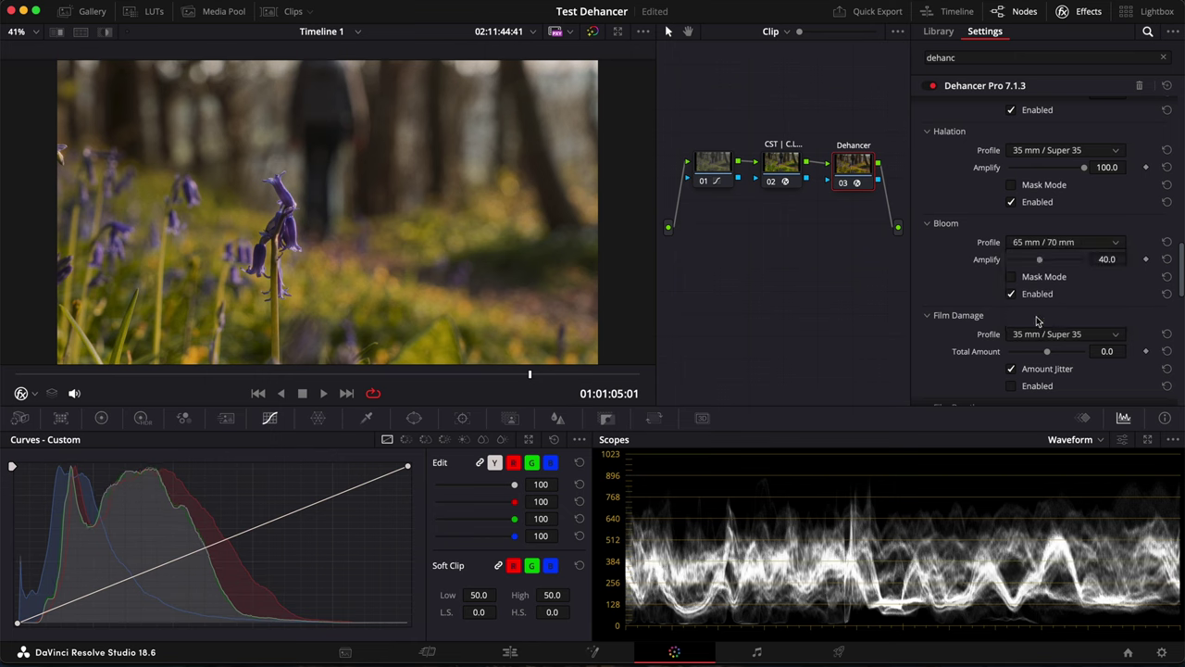
pyautogui.click(1044, 241)
pyautogui.click(1046, 320)
pyautogui.moveTo(1111, 270); pyautogui.dragTo(1066, 263)
pyautogui.click(1012, 294)
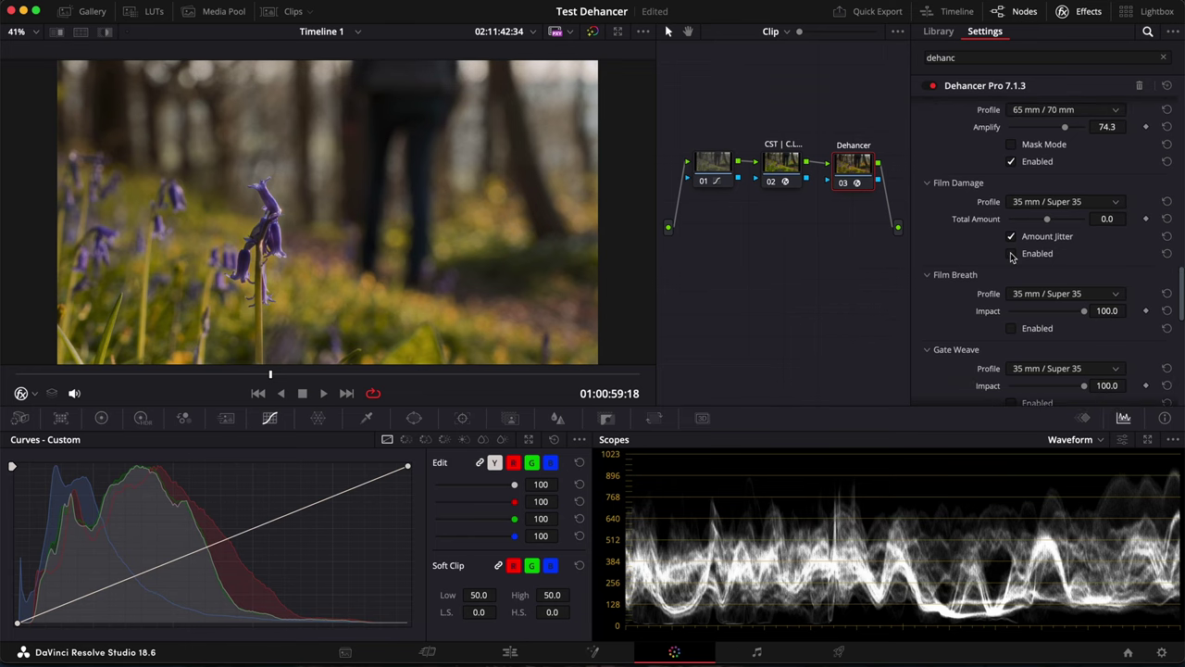
# Toggle Film Damage, turn off Film Breath, and scroll down to the Overscan section
pyautogui.click(1012, 254)
pyautogui.scroll(-1, 992, 266)
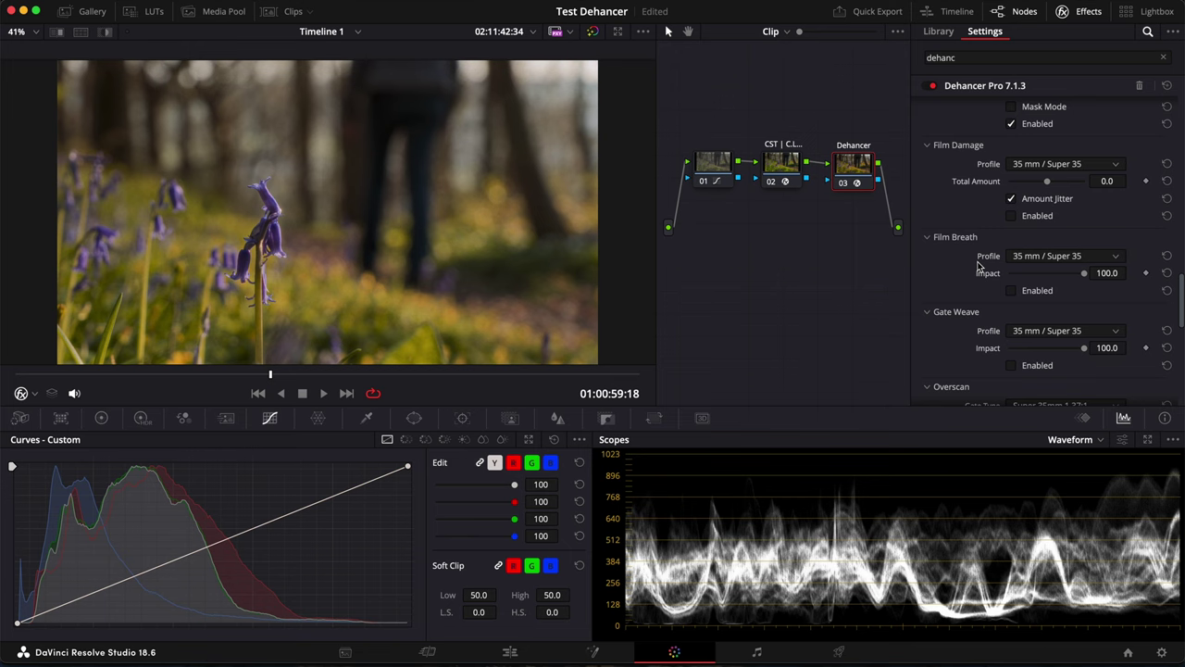
pyautogui.scroll(-1, 1003, 264)
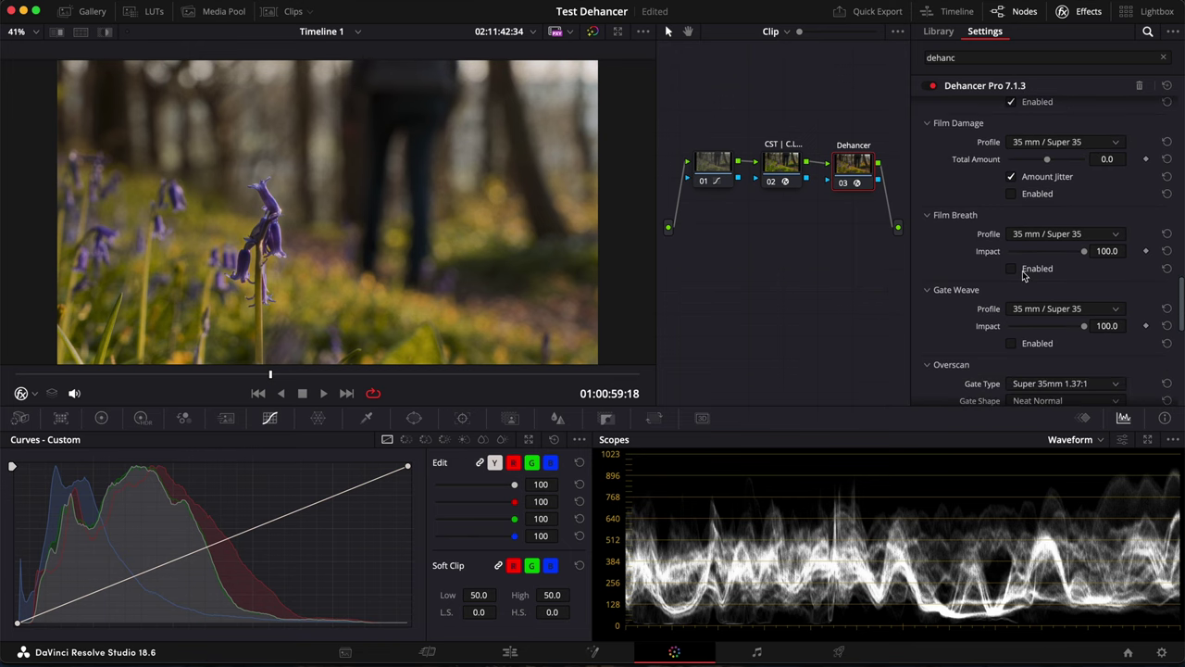
pyautogui.click(1012, 267)
pyautogui.scroll(-2, 963, 232)
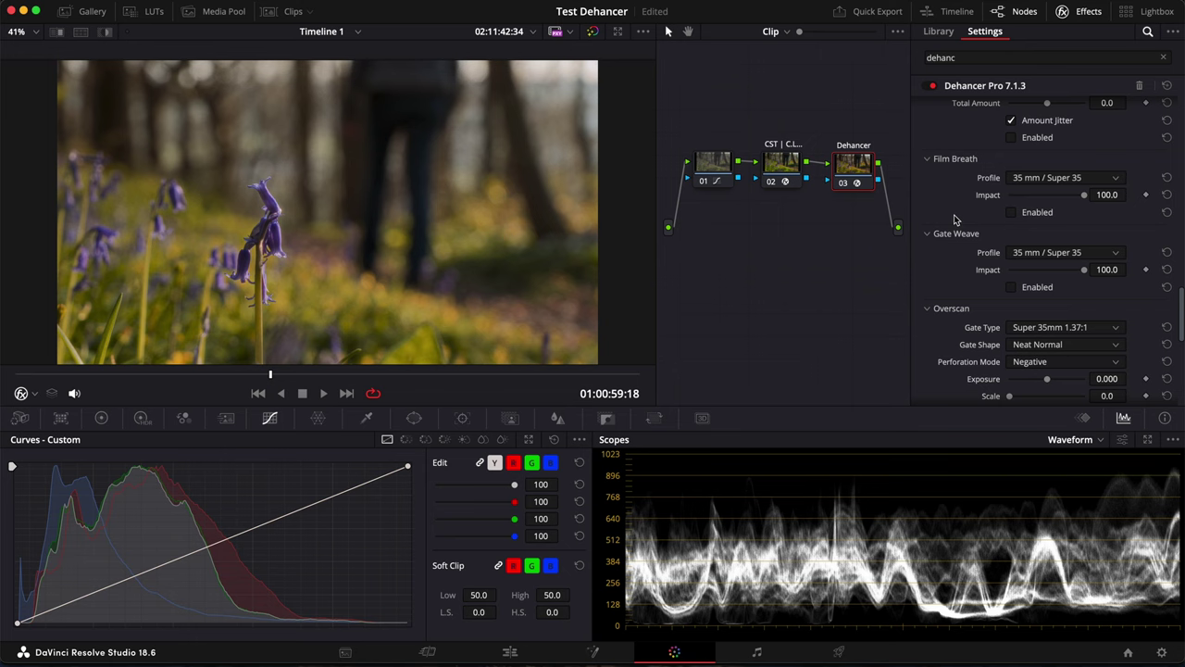
pyautogui.scroll(-5, 955, 277)
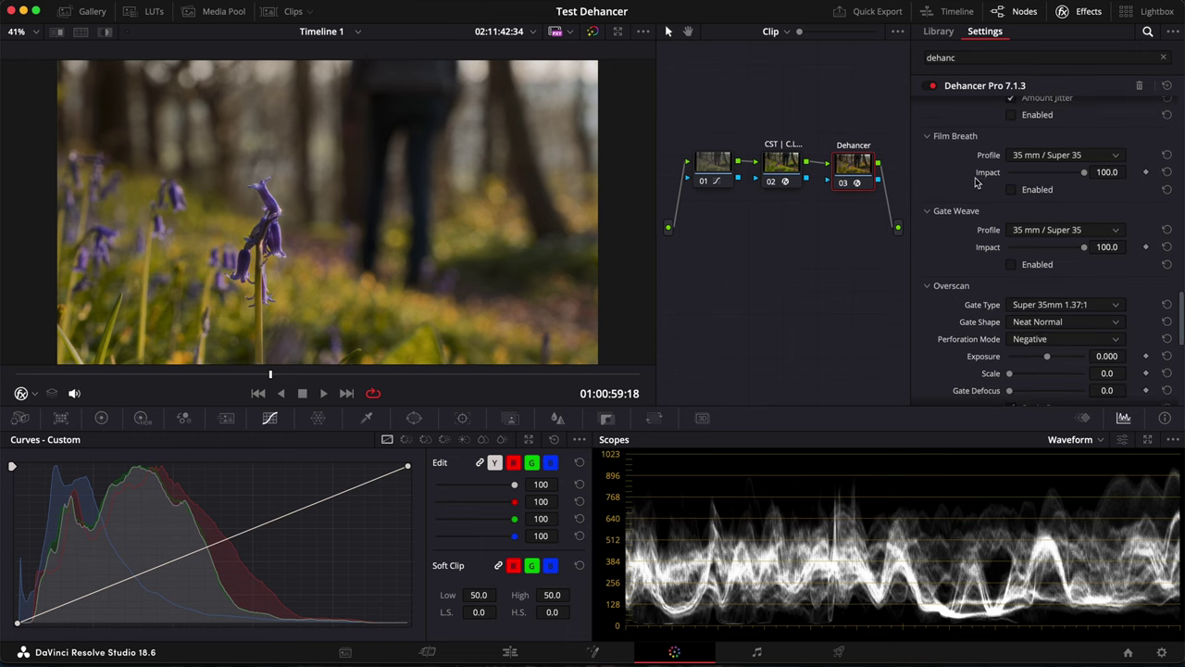
pyautogui.scroll(-2, 958, 267)
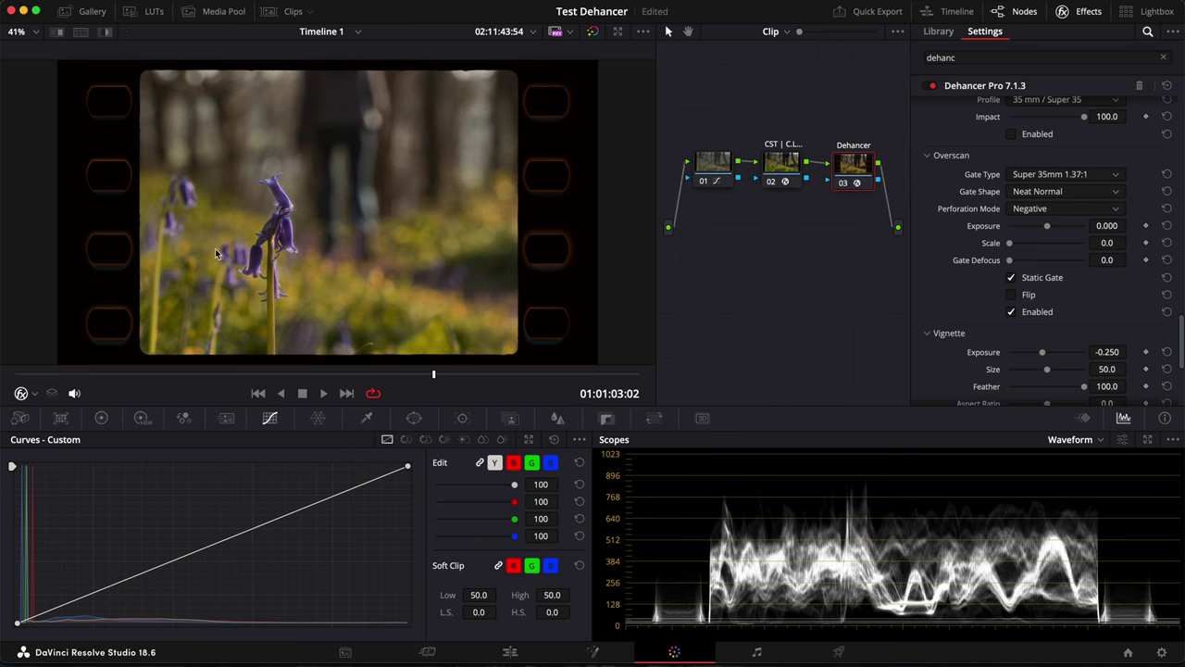
# Preview Ultra 16mm then Super 8mm gates, adjust gate exposure, reset Gate Defocus to 0.0, and disable Overscan
pyautogui.click(1110, 176)
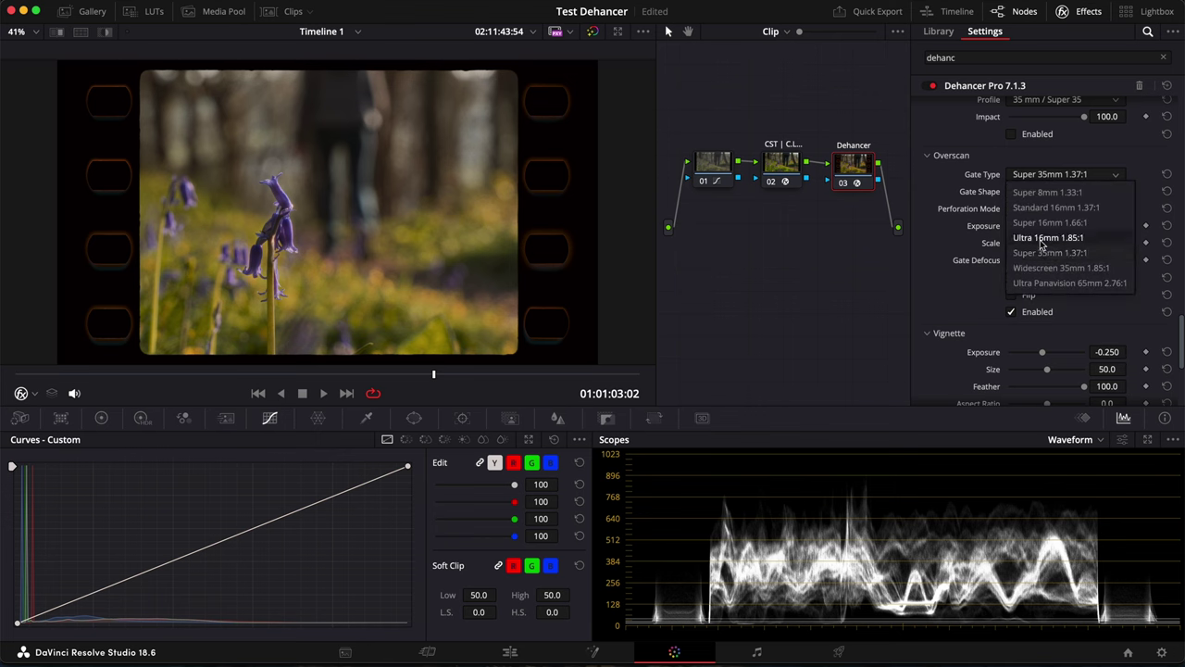
pyautogui.click(1037, 241)
pyautogui.click(1068, 181)
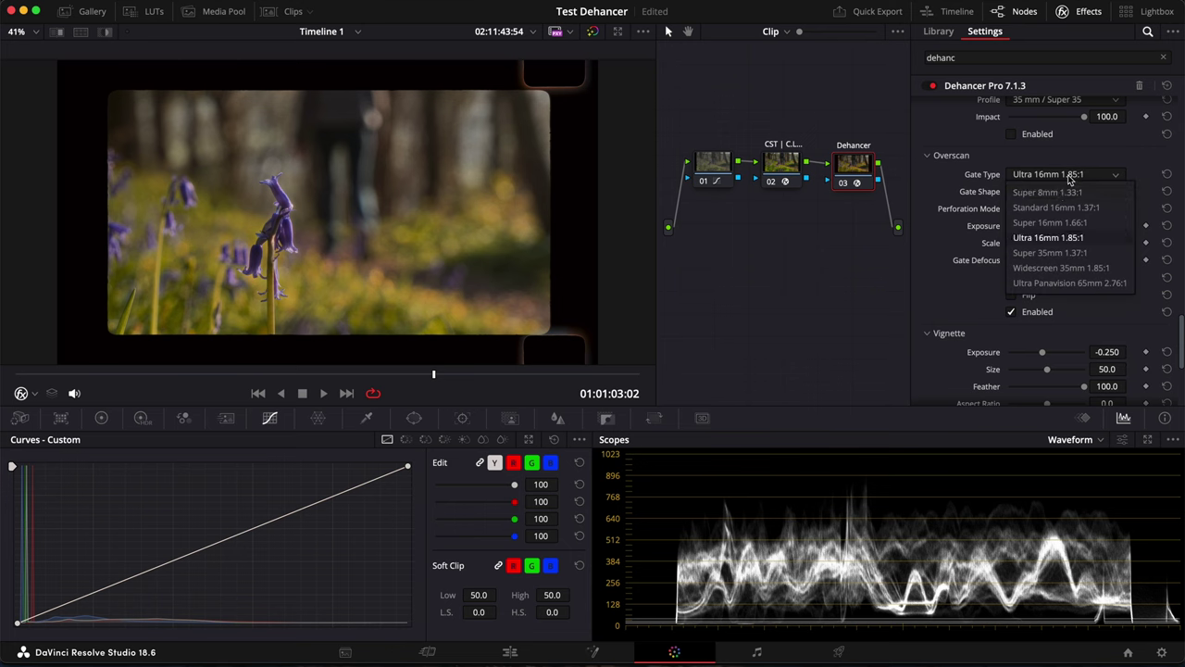
pyautogui.click(1052, 195)
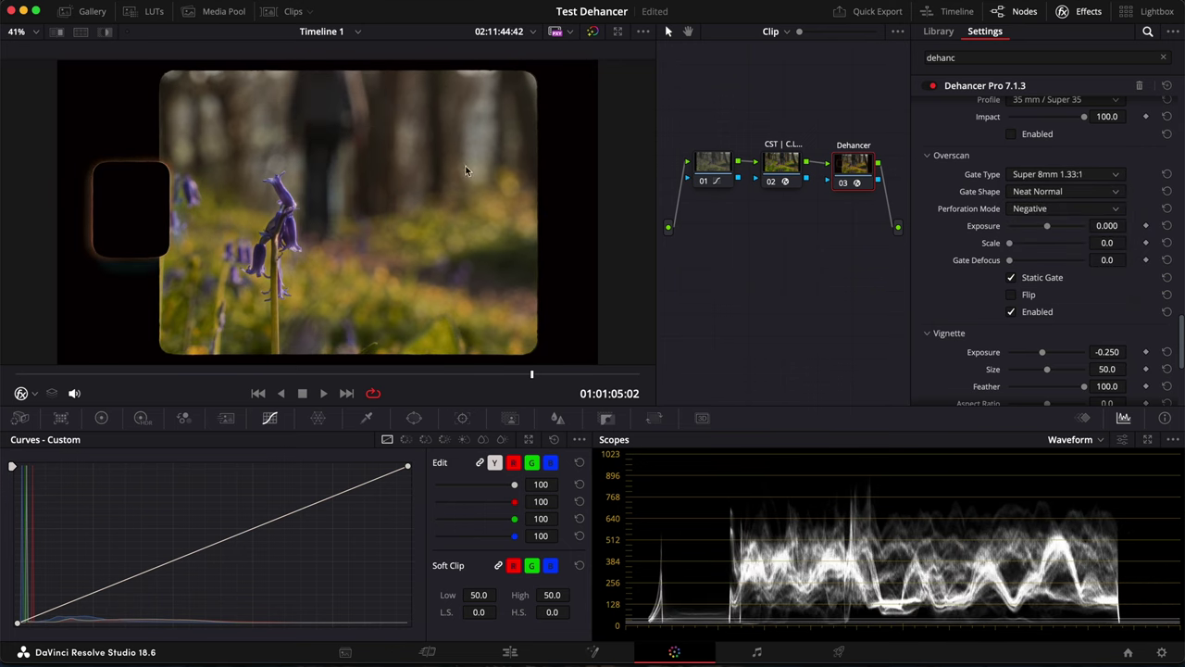
pyautogui.moveTo(1046, 226); pyautogui.dragTo(1093, 265)
pyautogui.doubleClick(1093, 265)
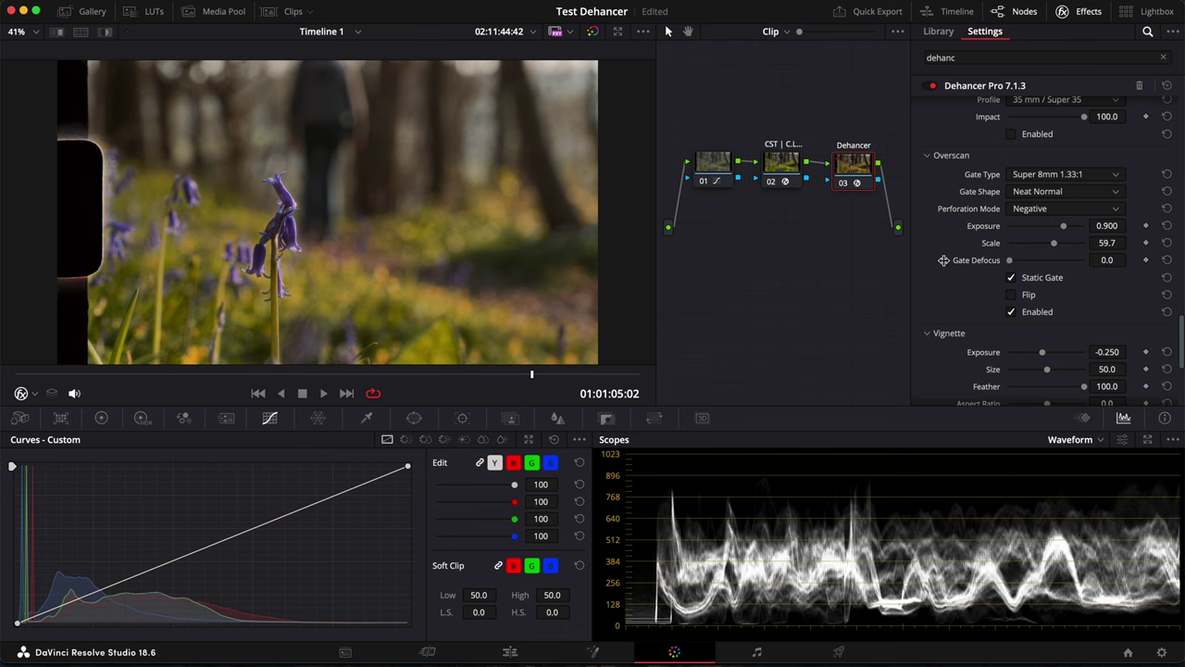
pyautogui.click(1011, 312)
# Adjust the vignette's exposure and size, then turn the vignette off
pyautogui.scroll(-2, 1028, 296)
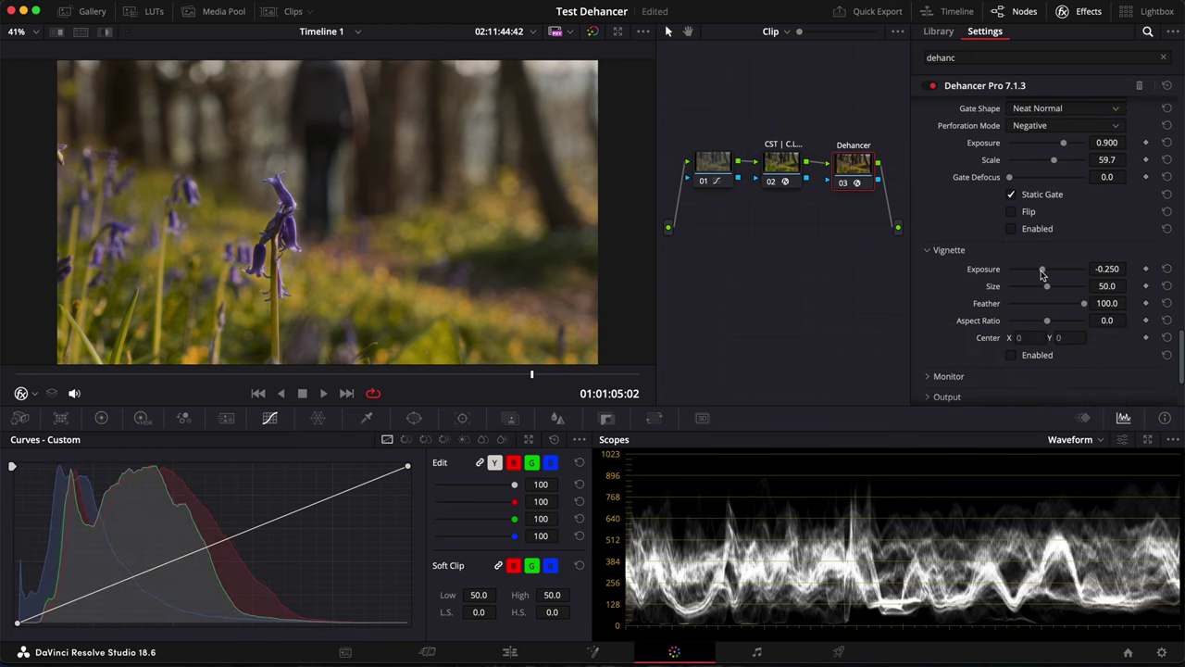
pyautogui.moveTo(1042, 270)
pyautogui.mouseDown()
pyautogui.moveTo(1016, 274)
pyautogui.moveTo(1043, 268)
pyautogui.mouseUp()
pyautogui.moveTo(1047, 286); pyautogui.dragTo(1065, 288)
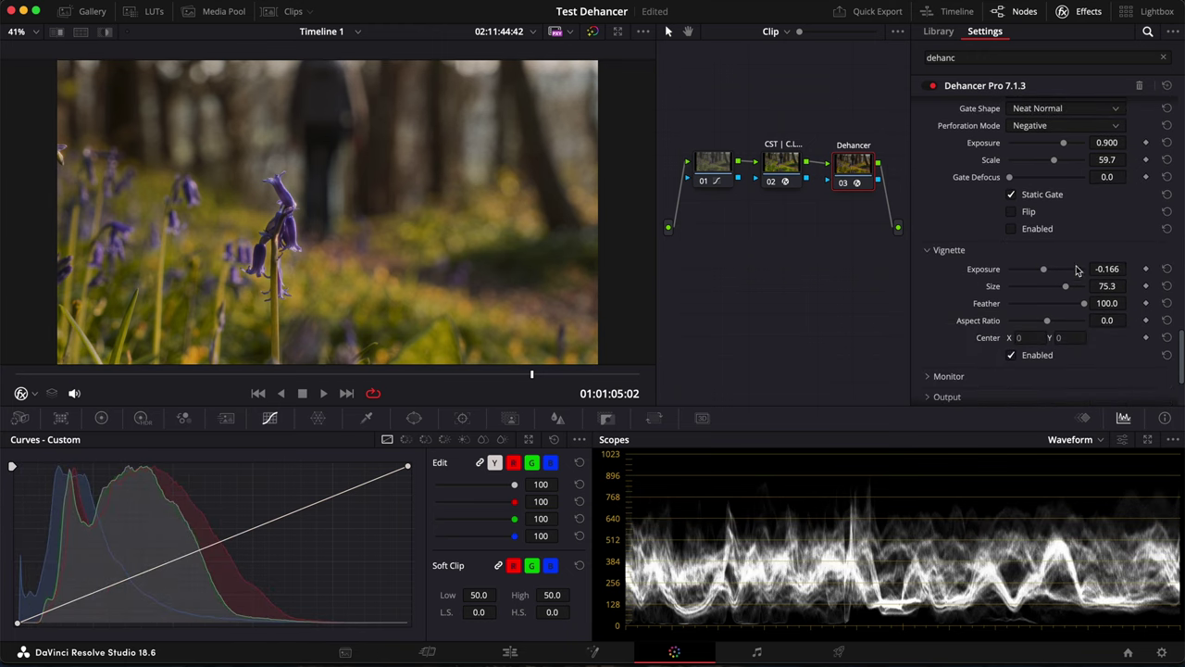
pyautogui.scroll(-2, 1076, 270)
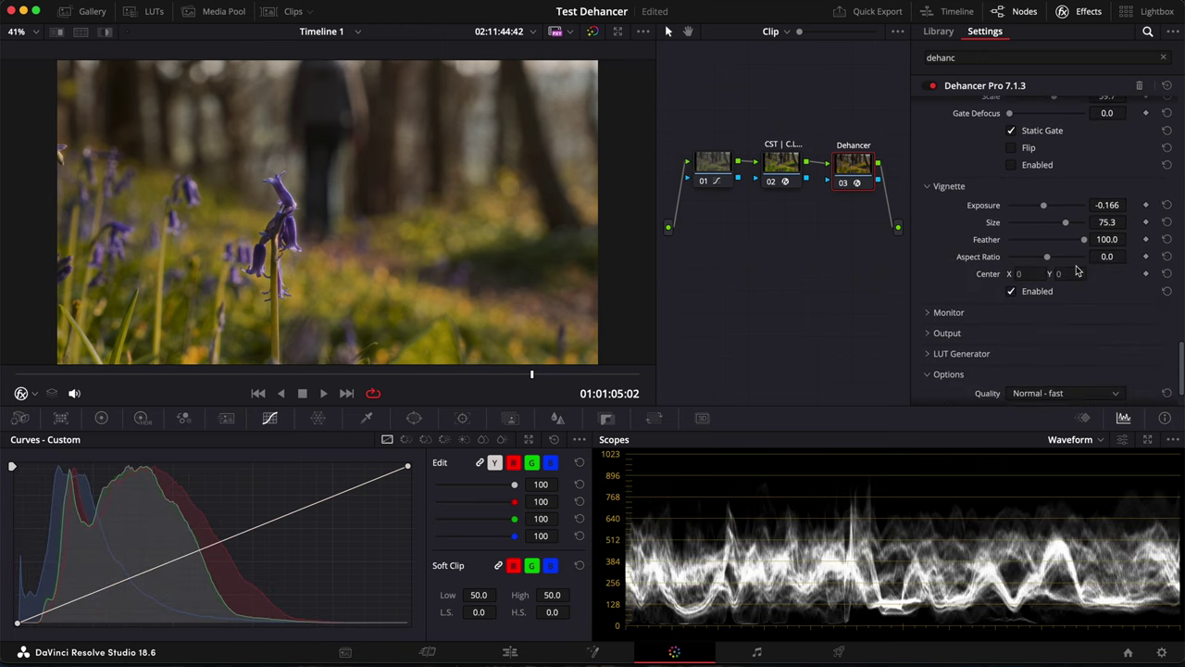
pyautogui.click(1009, 292)
pyautogui.scroll(-2, 968, 307)
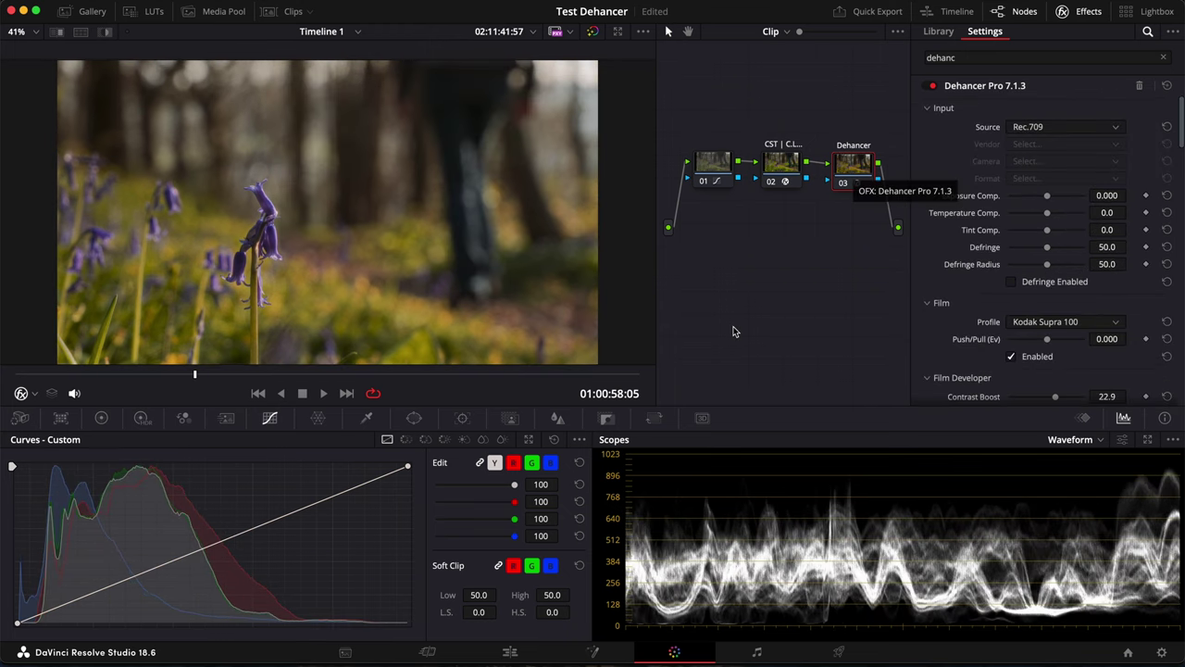
pyautogui.press('super+d')
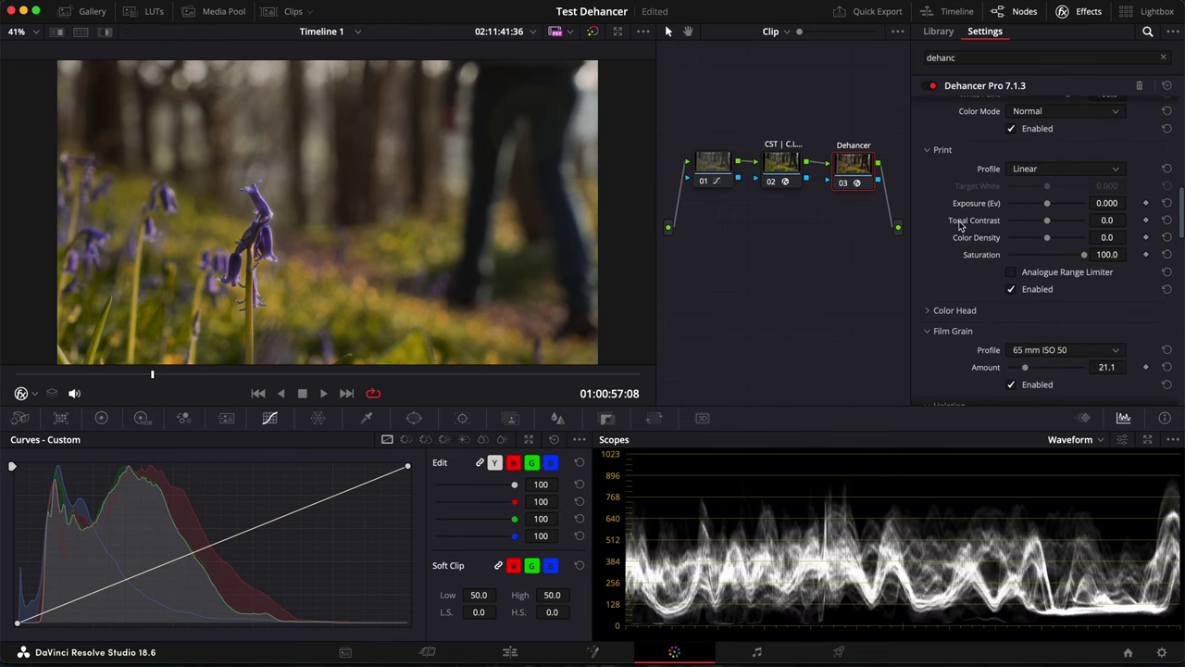
pyautogui.click(1049, 213)
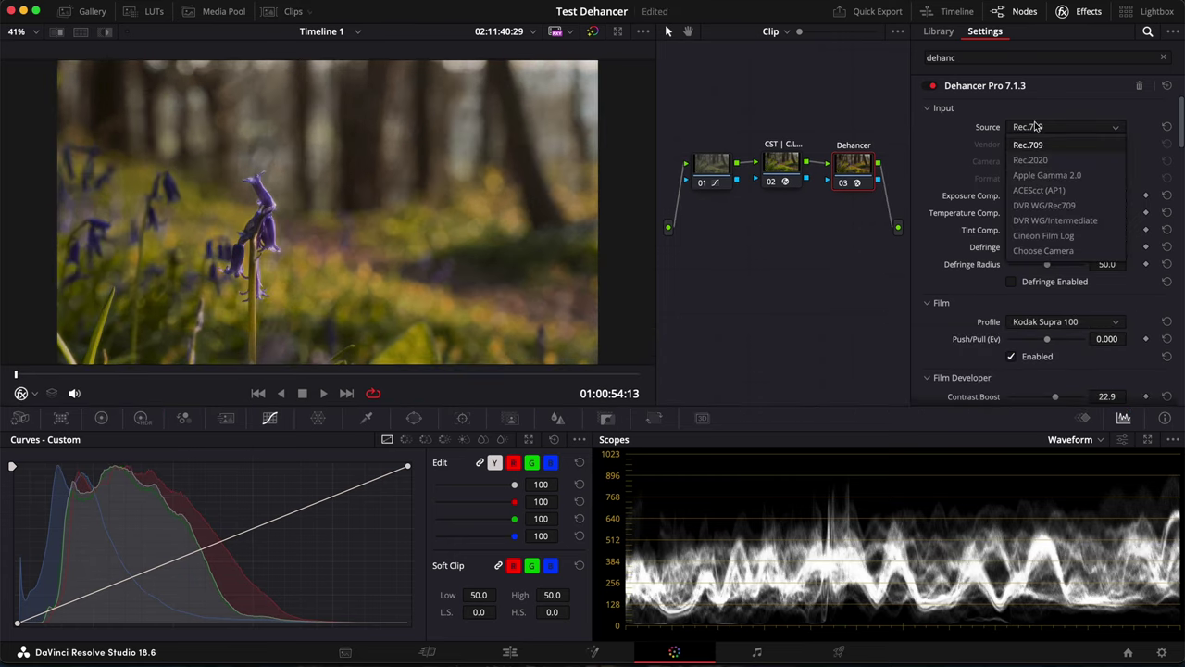
pyautogui.click(982, 150)
pyautogui.scroll(-3, 996, 335)
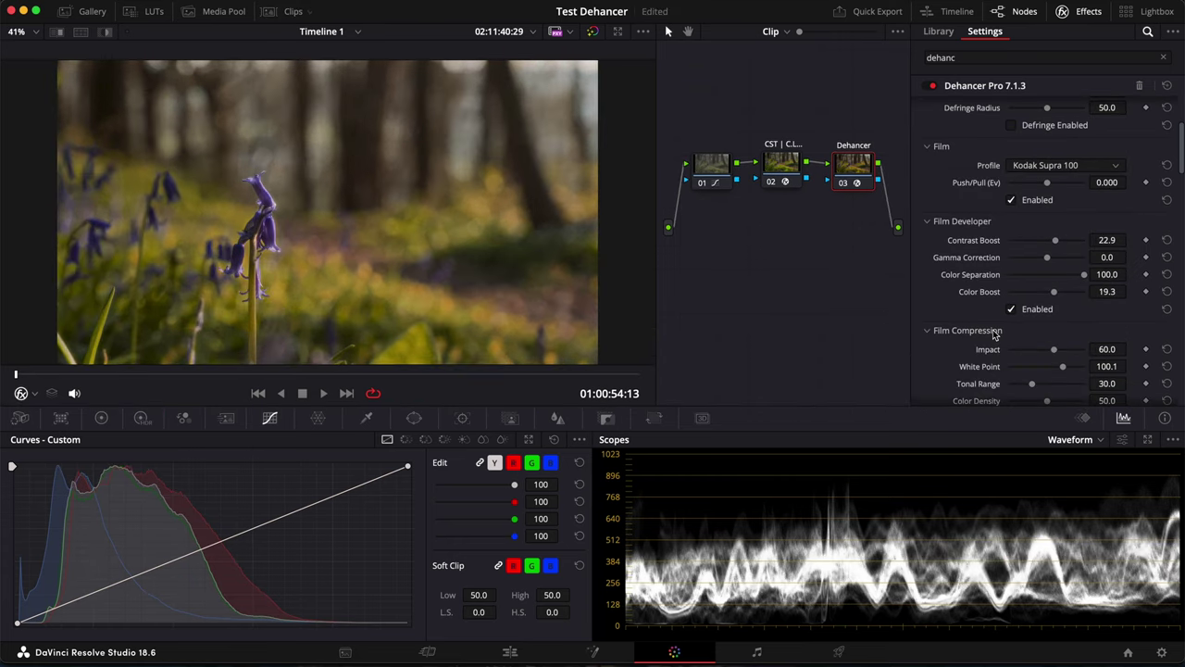
pyautogui.scroll(-5, 995, 335)
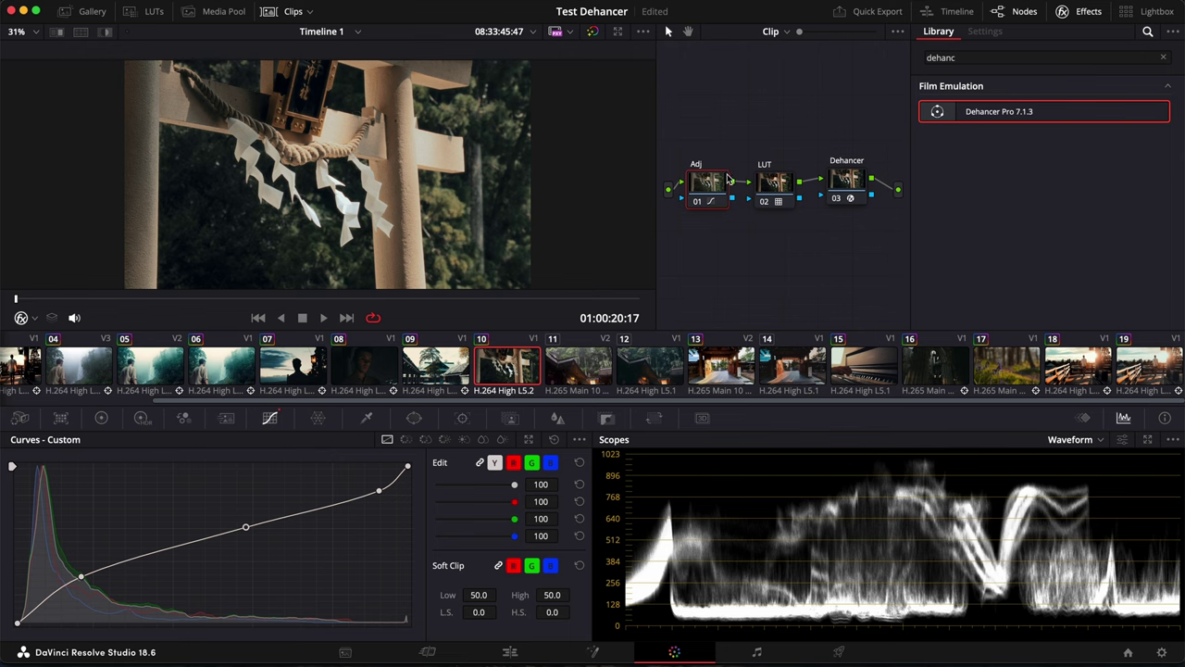
# Select the next clip's LUT node, then show its Dehancer Pro settings with the Kodak Vision3 50D profile
pyautogui.click(761, 186)
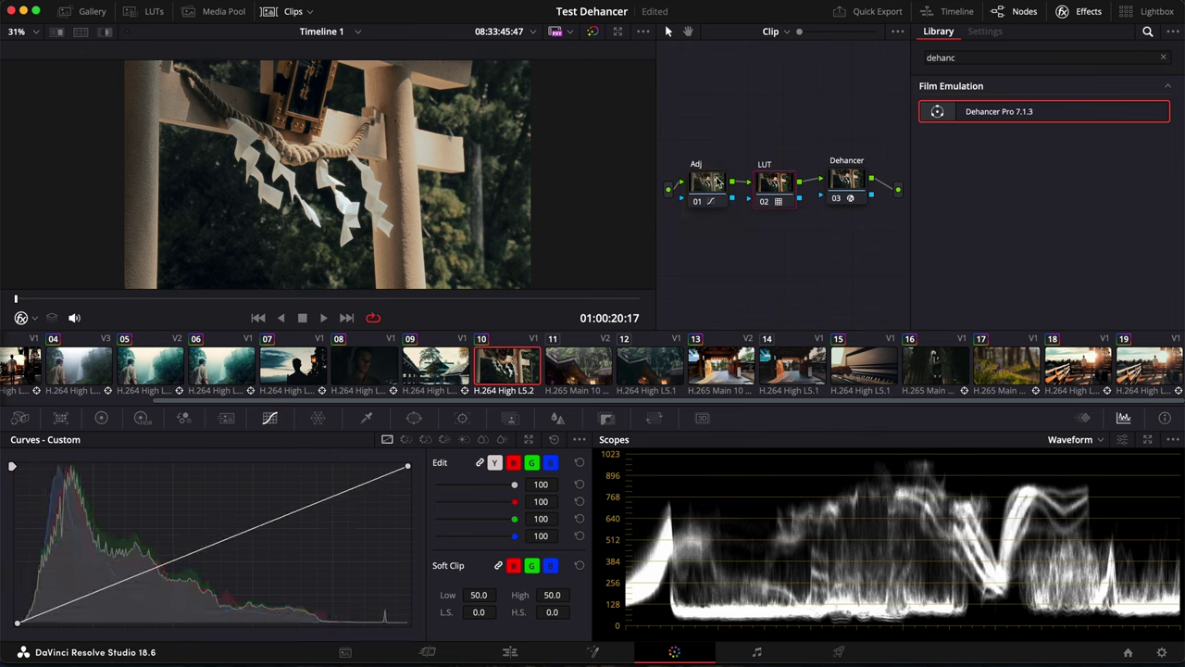
pyautogui.click(841, 184)
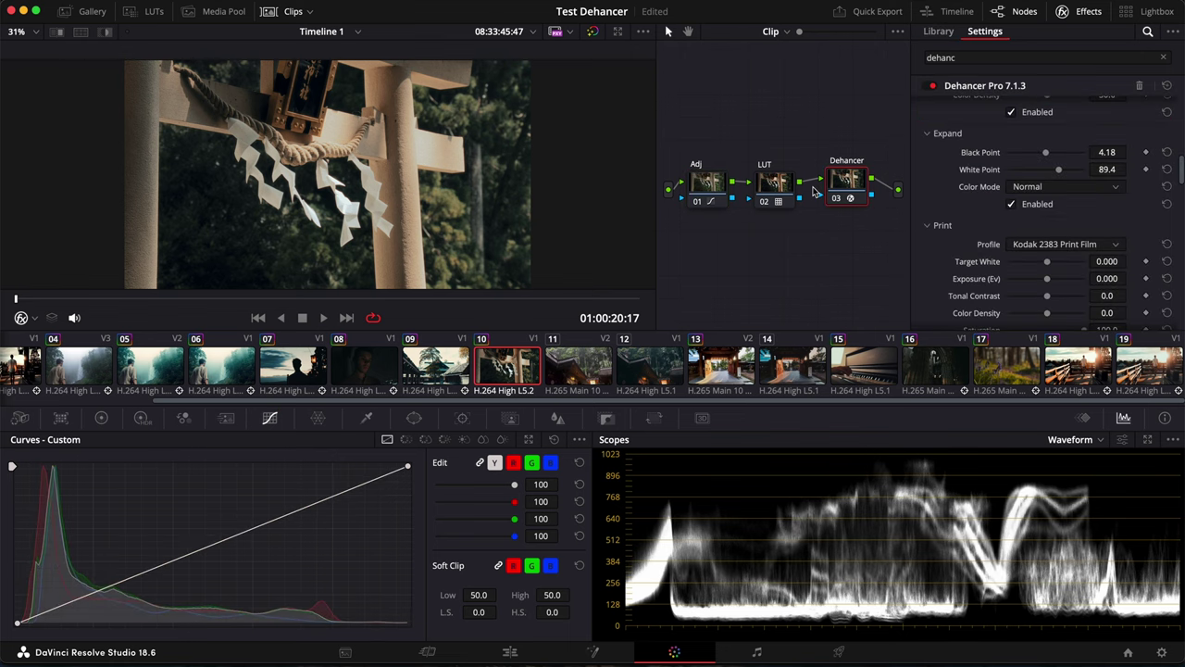
pyautogui.scroll(2, 977, 196)
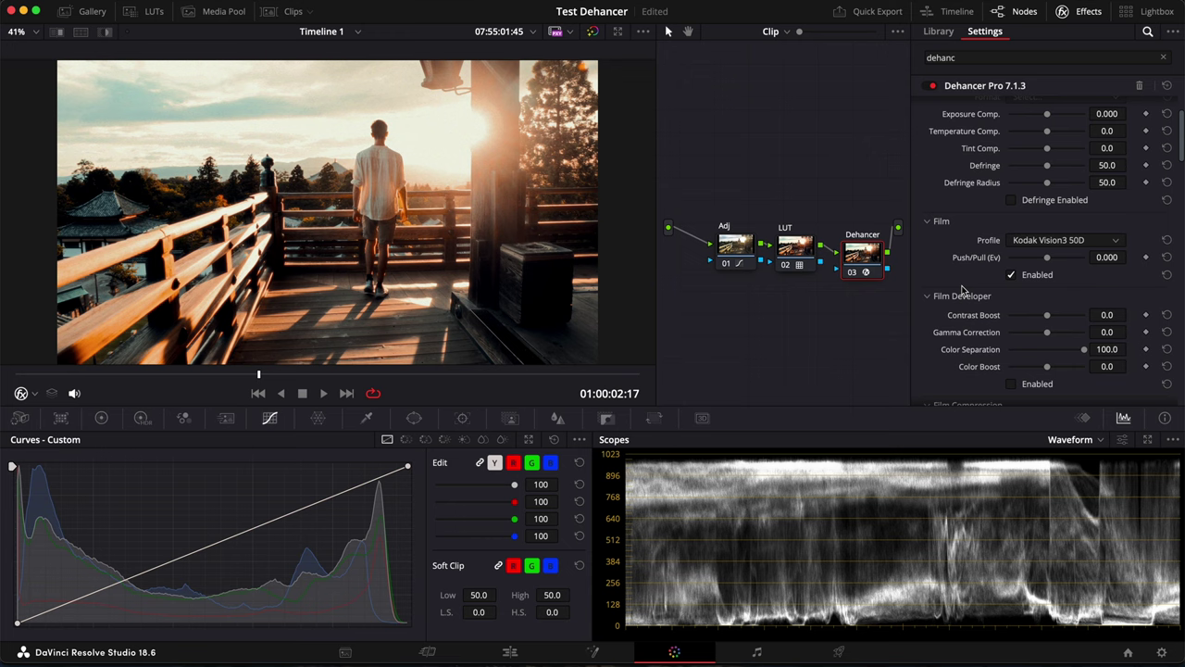
pyautogui.press('super+d')
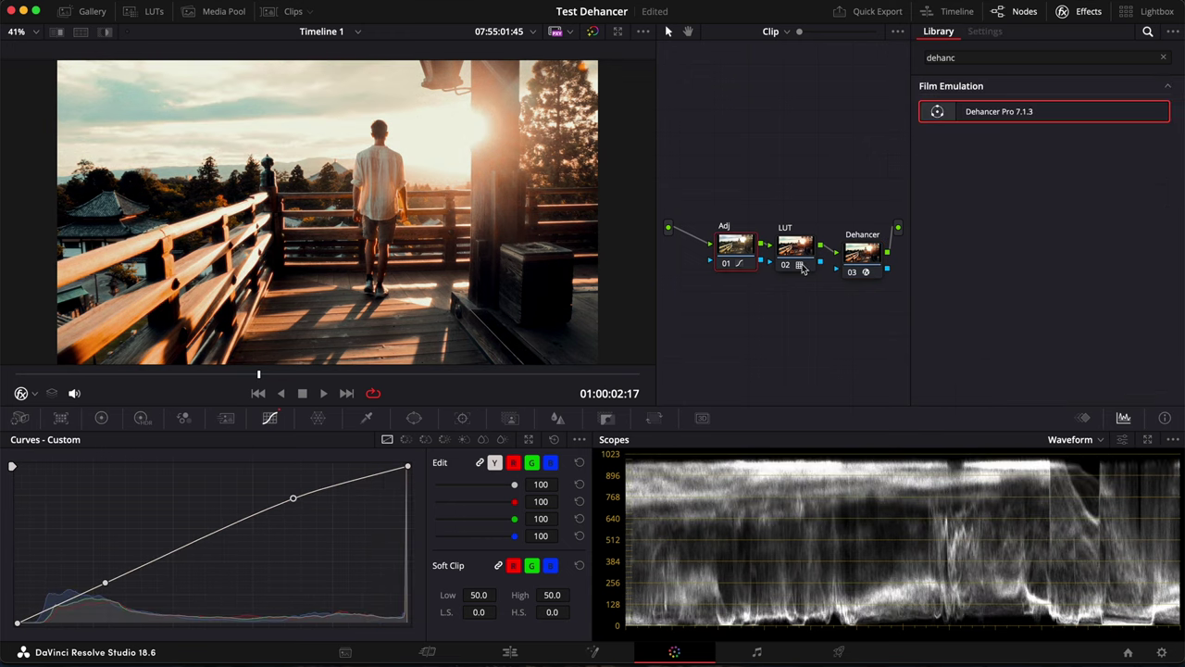
pyautogui.click(792, 249)
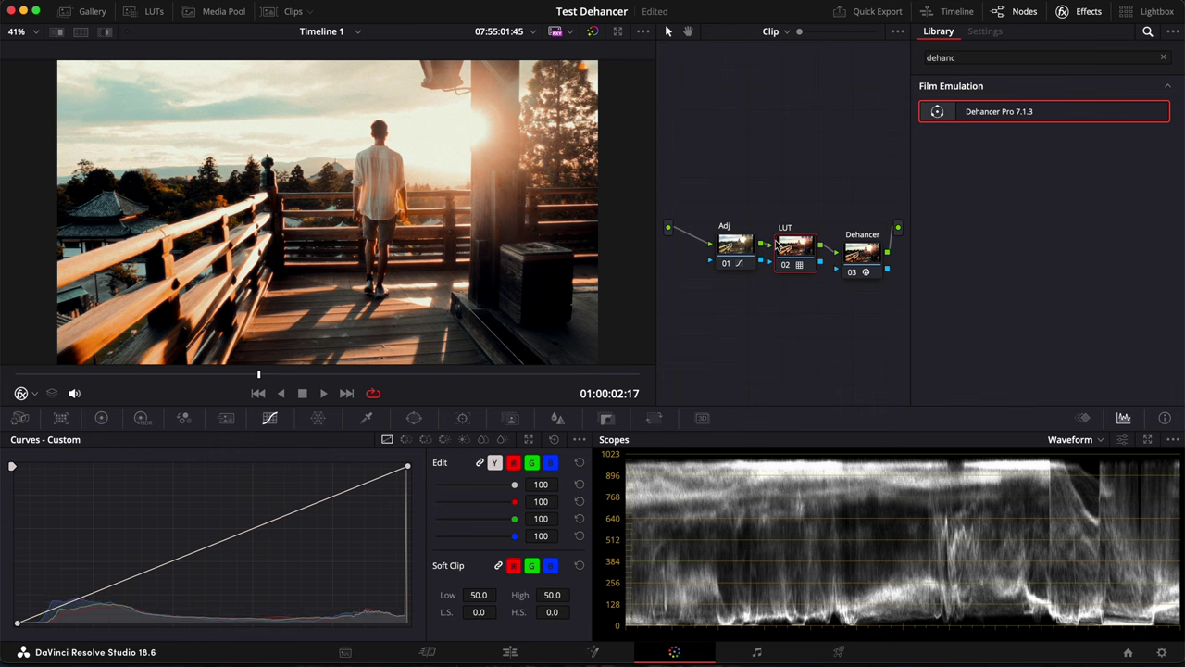
pyautogui.click(861, 259)
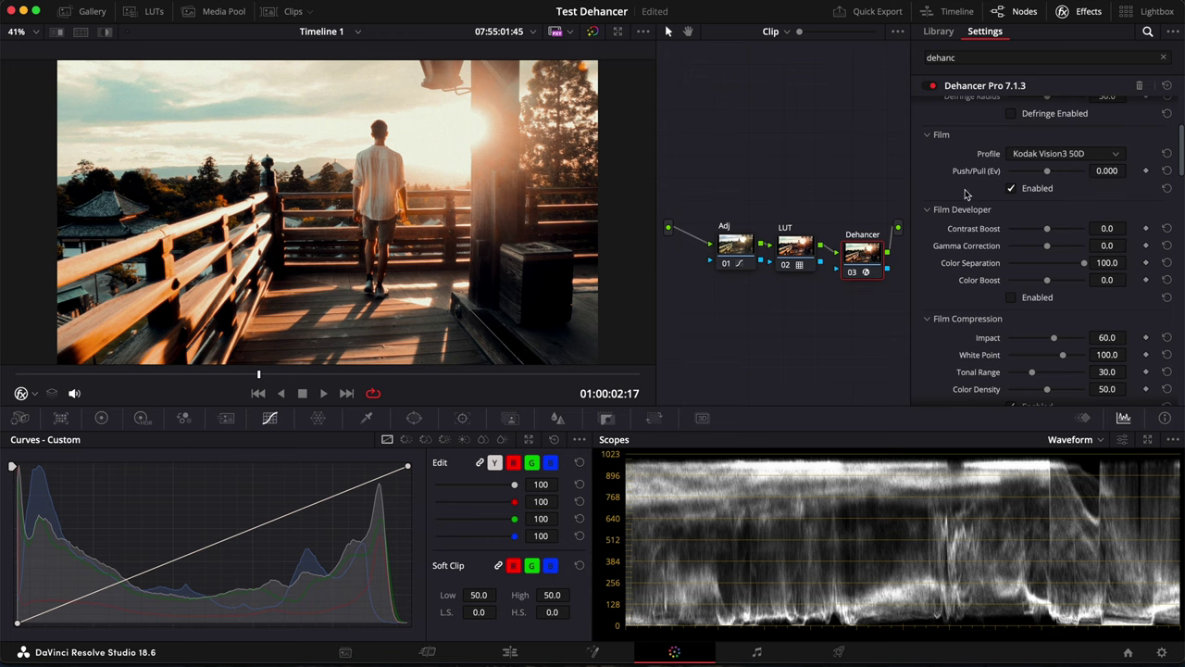
pyautogui.scroll(-3, 974, 297)
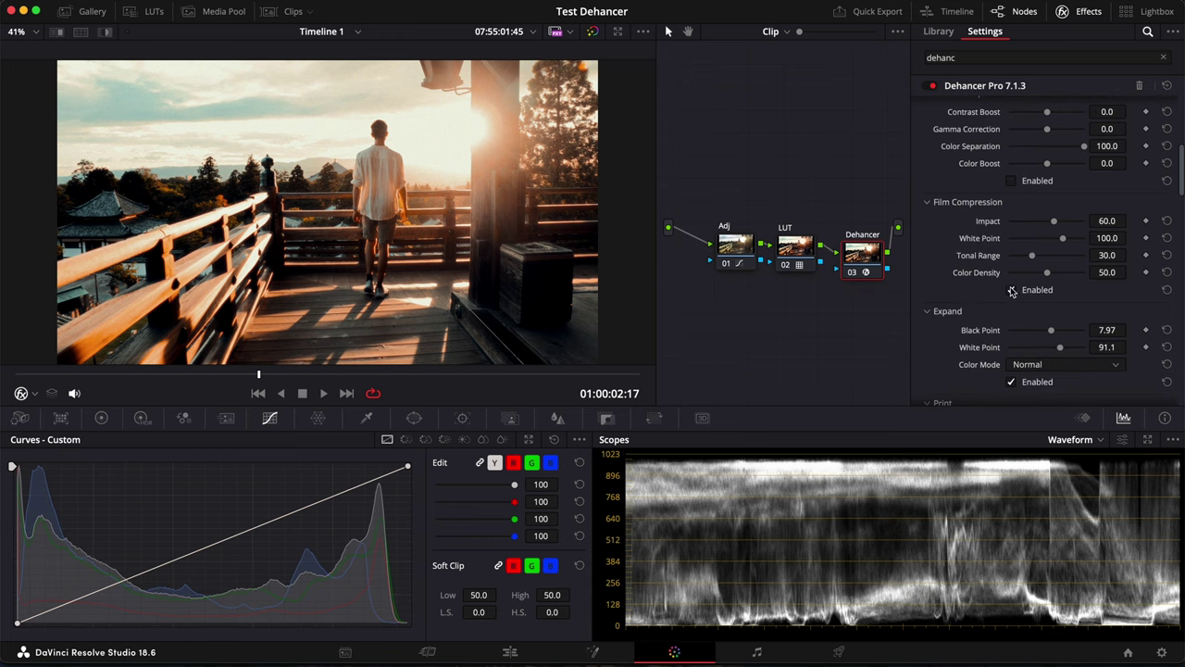
pyautogui.click(1012, 290)
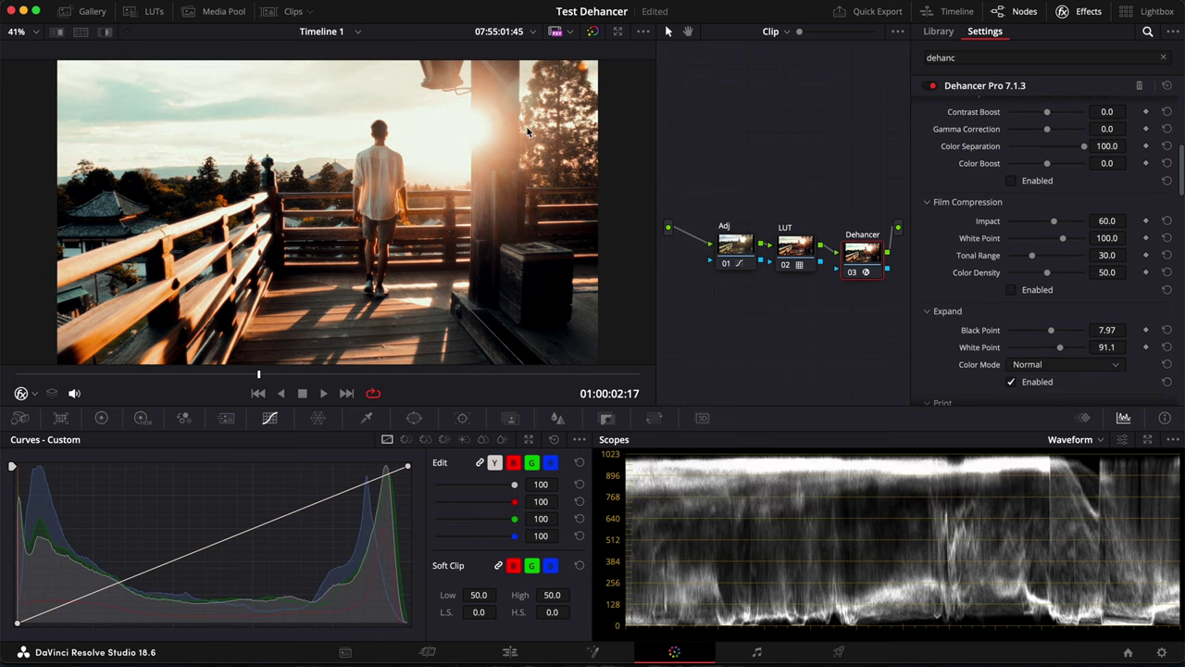
pyautogui.click(1013, 290)
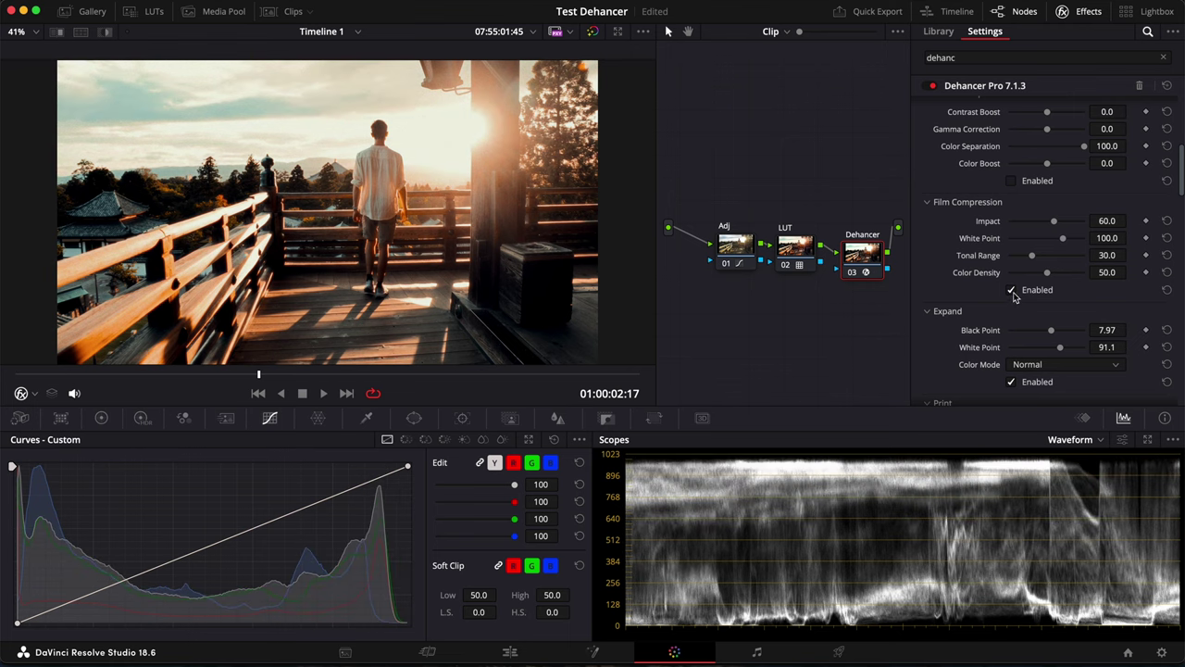
pyautogui.scroll(-2, 963, 286)
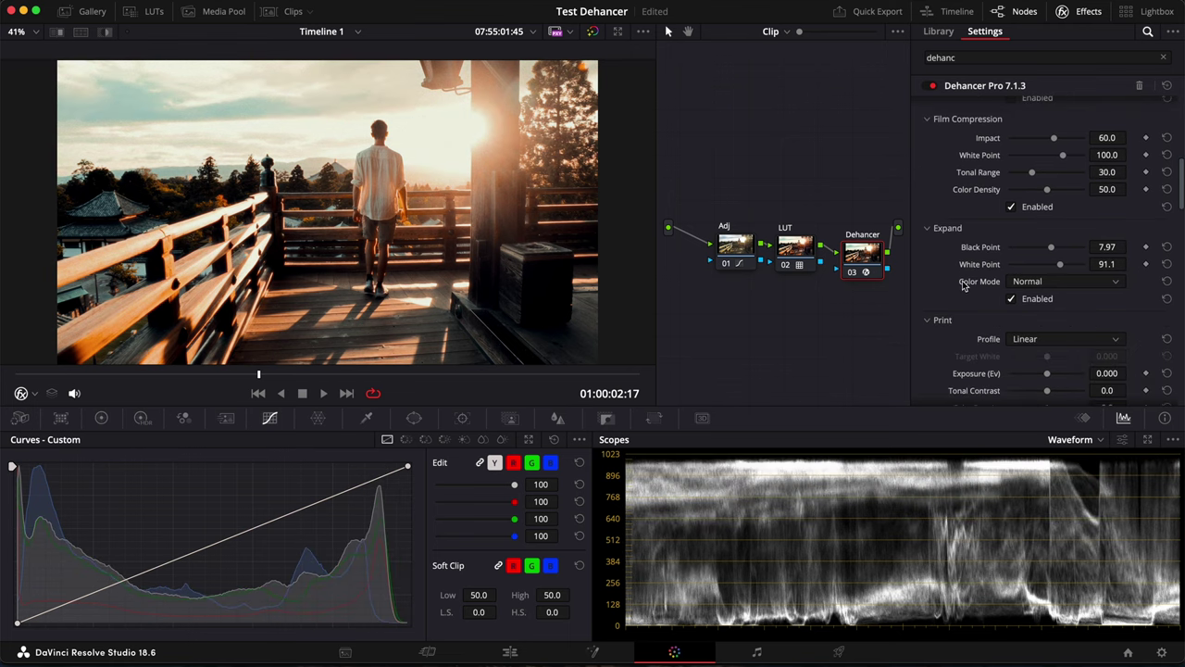
pyautogui.click(1012, 300)
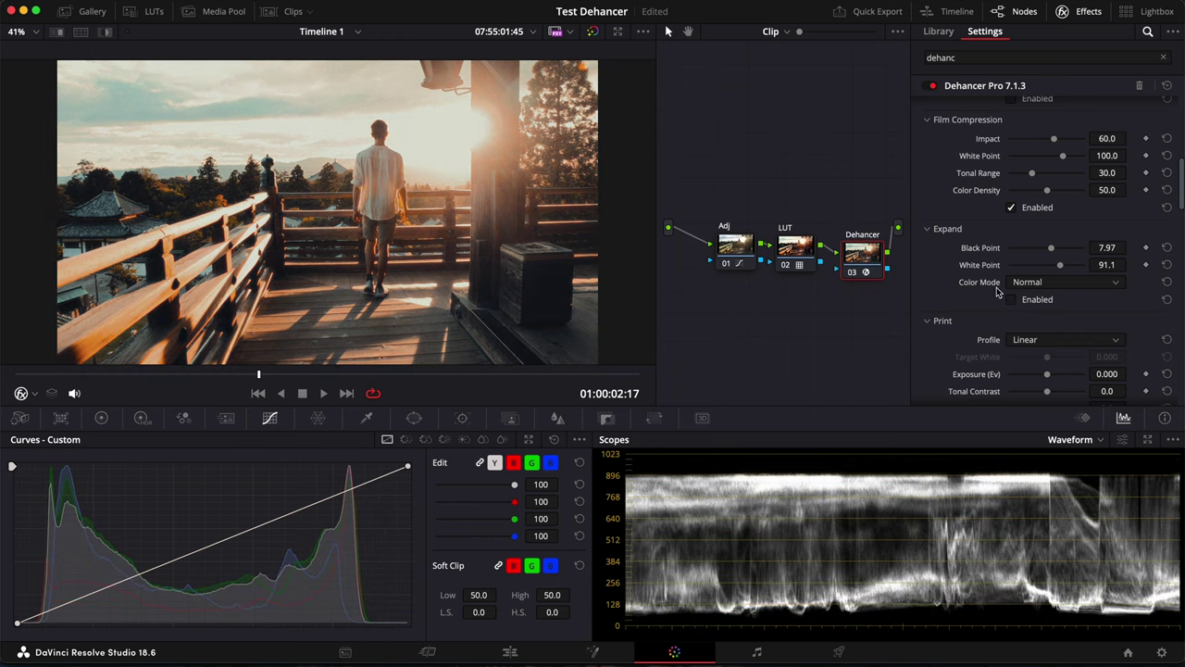
pyautogui.click(1012, 300)
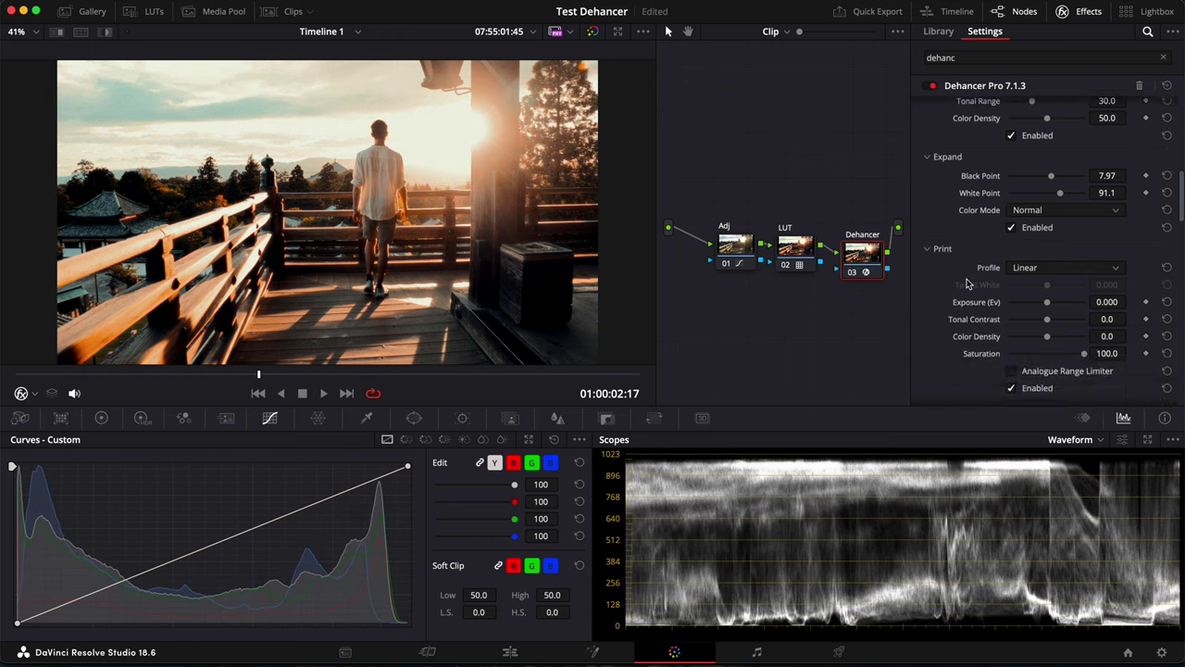
pyautogui.scroll(-5, 1041, 227)
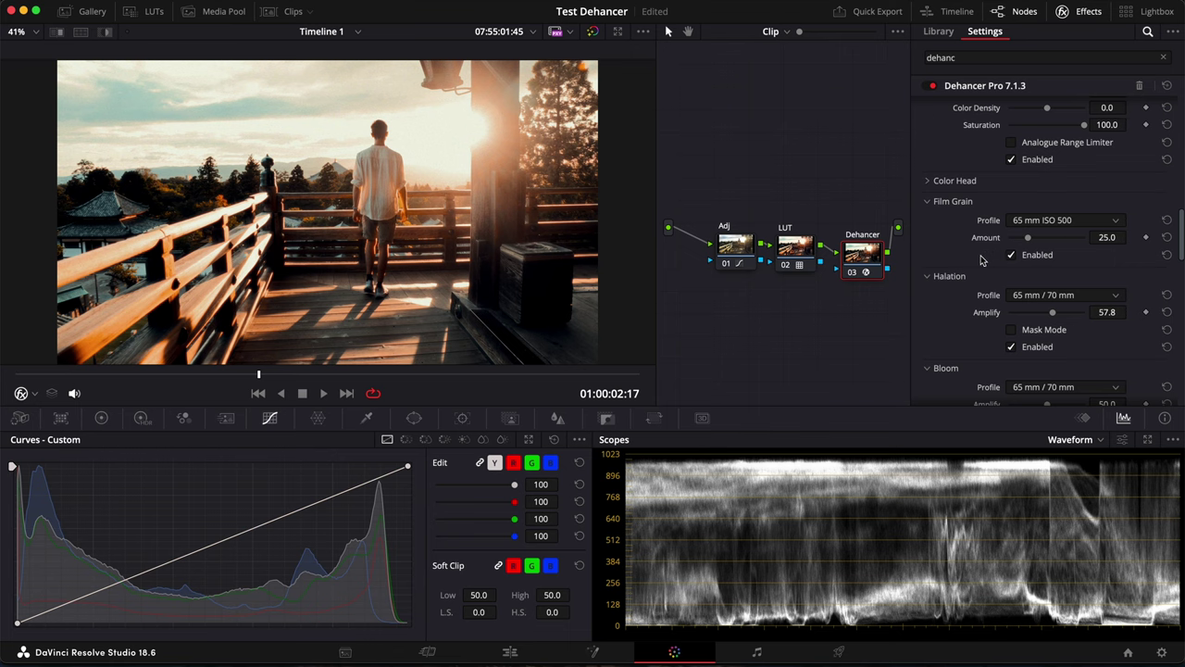
pyautogui.scroll(-1, 982, 261)
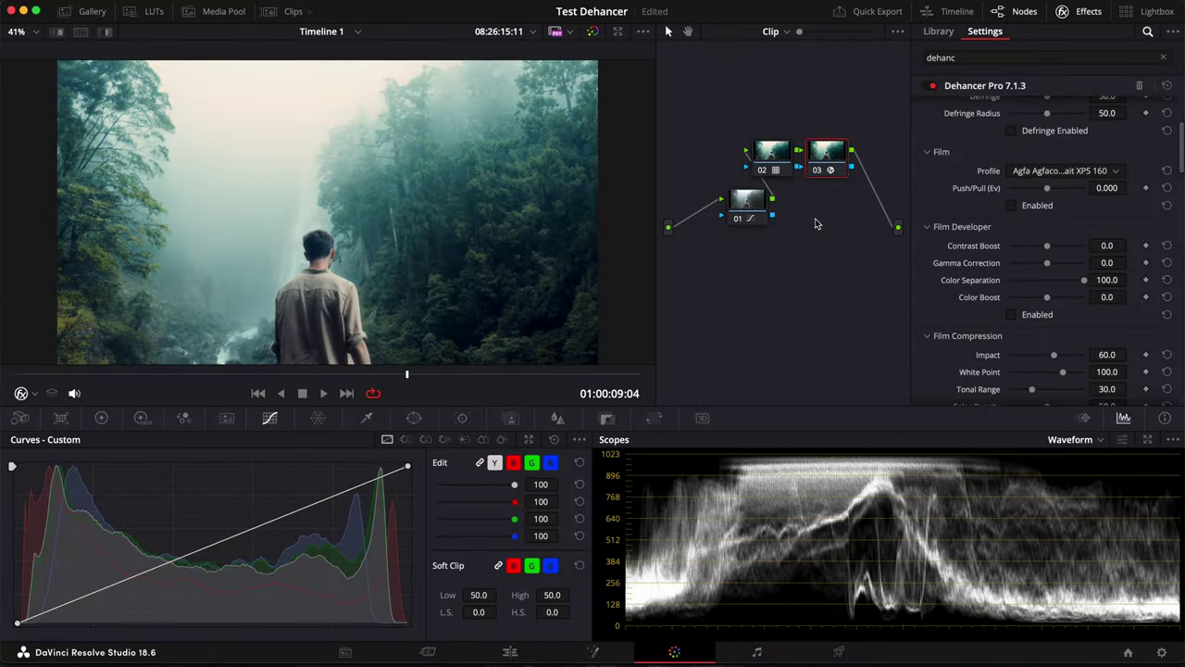
# Scroll the forest clip's Dehancer Pro OpenFX settings through Film, Film Grain, Halation and Bloom
pyautogui.scroll(1, 978, 204)
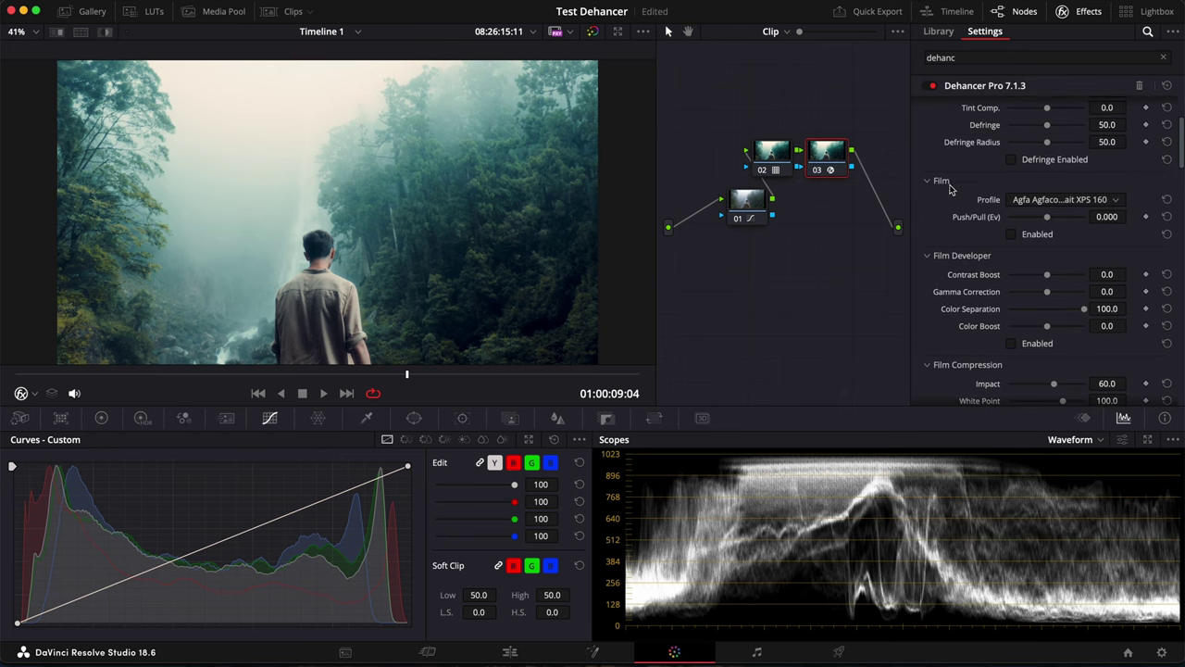
pyautogui.scroll(-15, 970, 271)
pyautogui.scroll(-2, 985, 278)
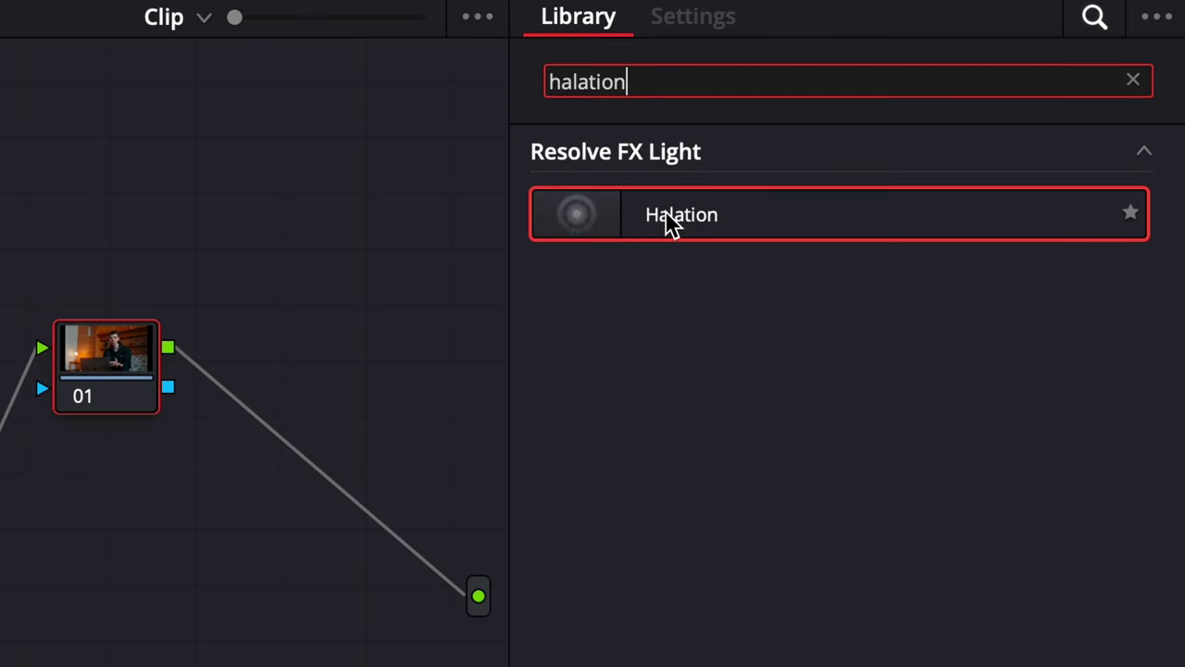
# Drag Resolve FX Light Halation from the library onto node 01 of the presenter clip
pyautogui.moveTo(667, 213); pyautogui.dragTo(129, 359)
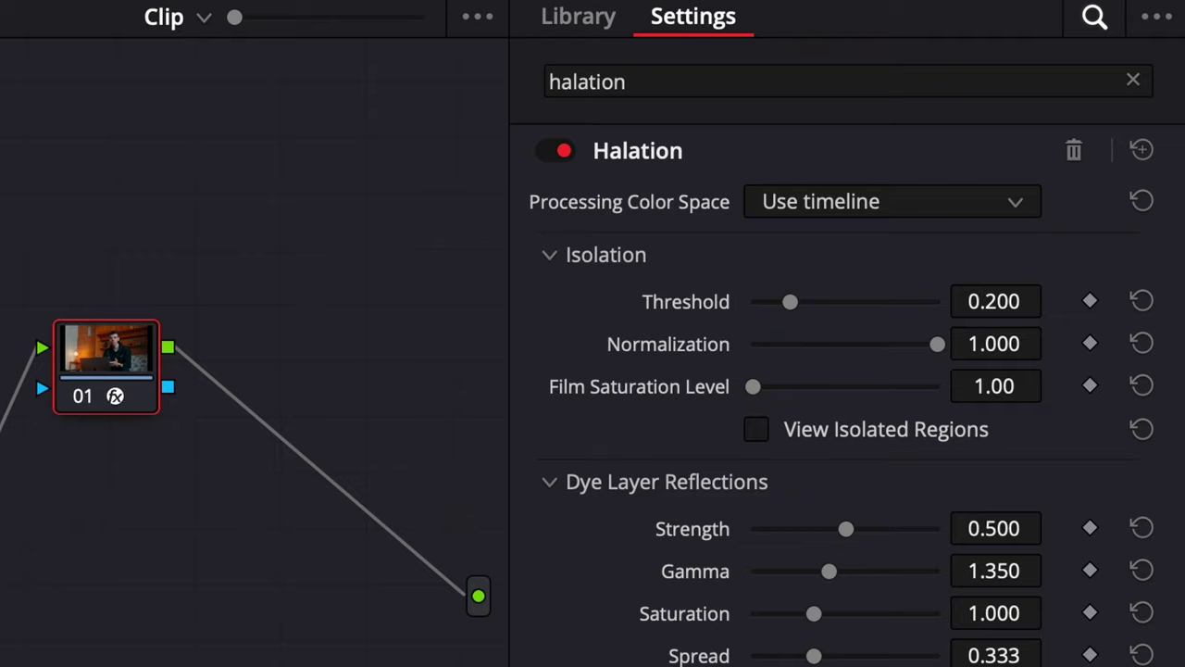